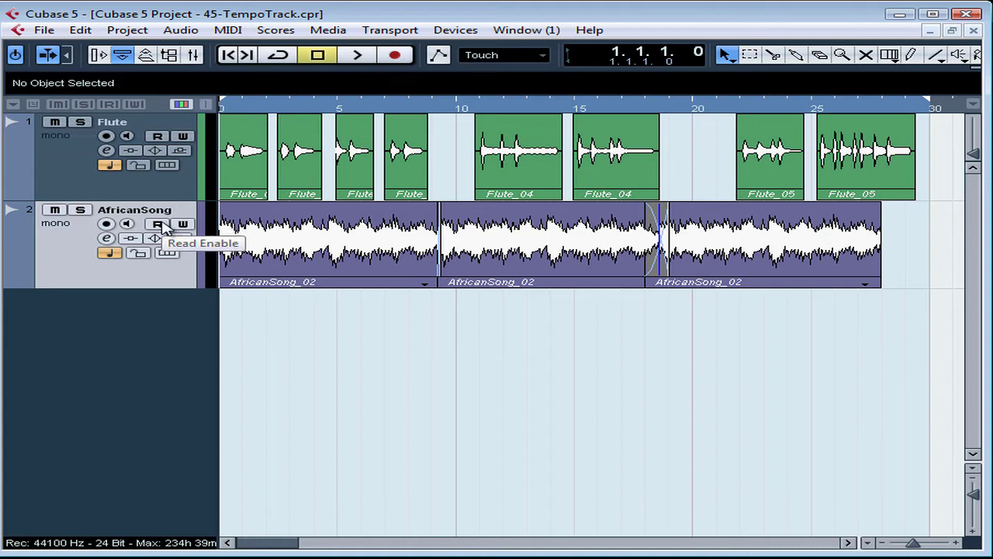
Step: Open the Tempo Track Editor from the Project menu and activate the 102.500 BPM tempo track
left_click(133, 34)
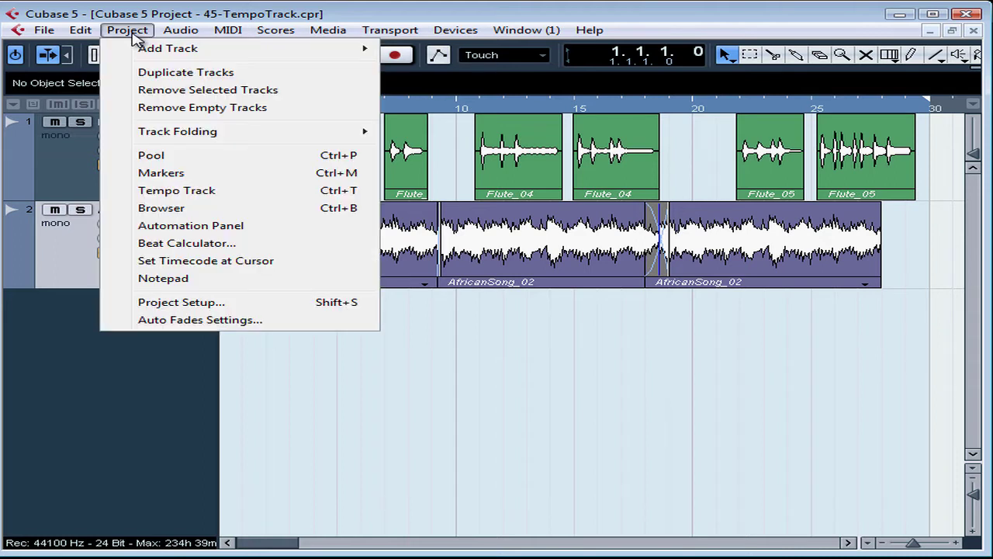
left_click(365, 199)
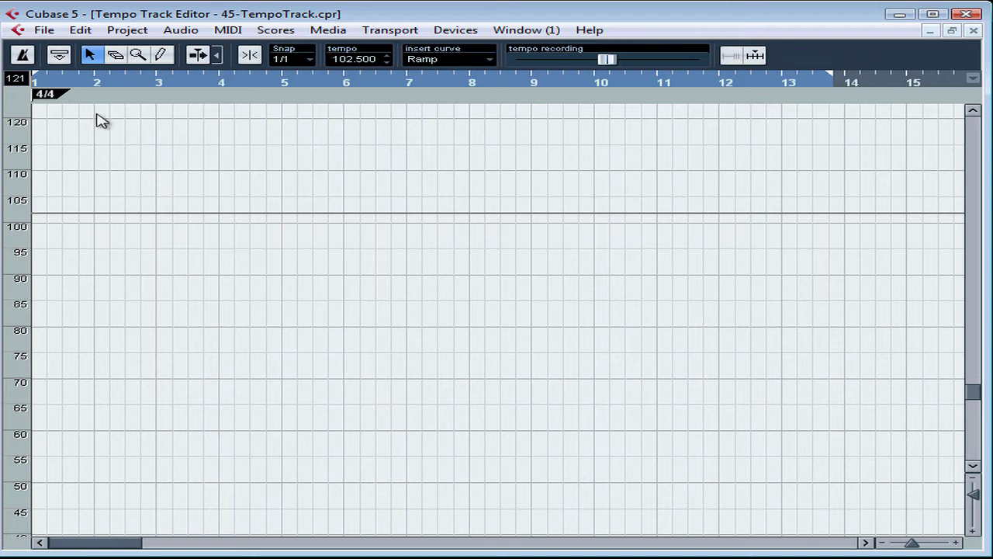
left_click(24, 56)
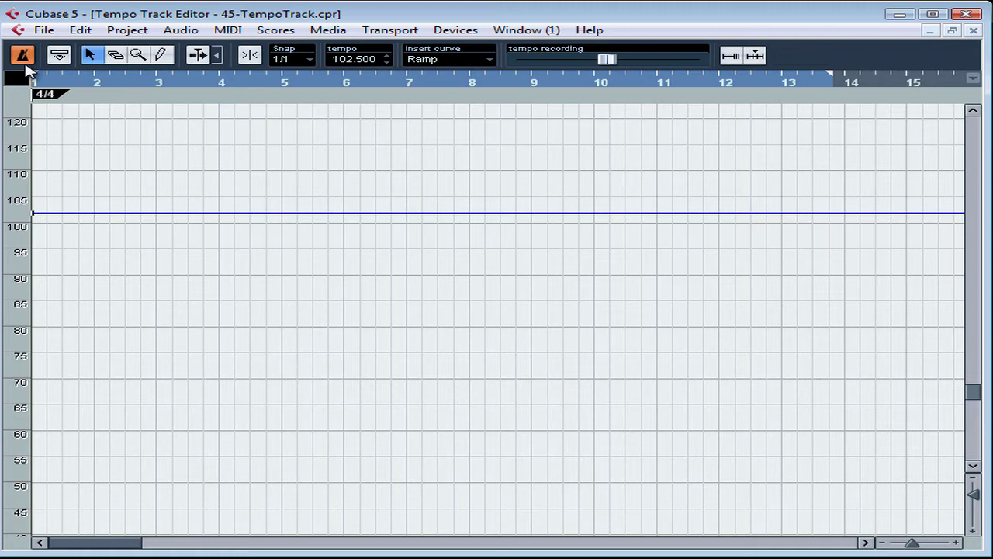
Step: Show the Transport Panel and toggle tempo between Fixed and Track twice, ending on Track
left_click(390, 31)
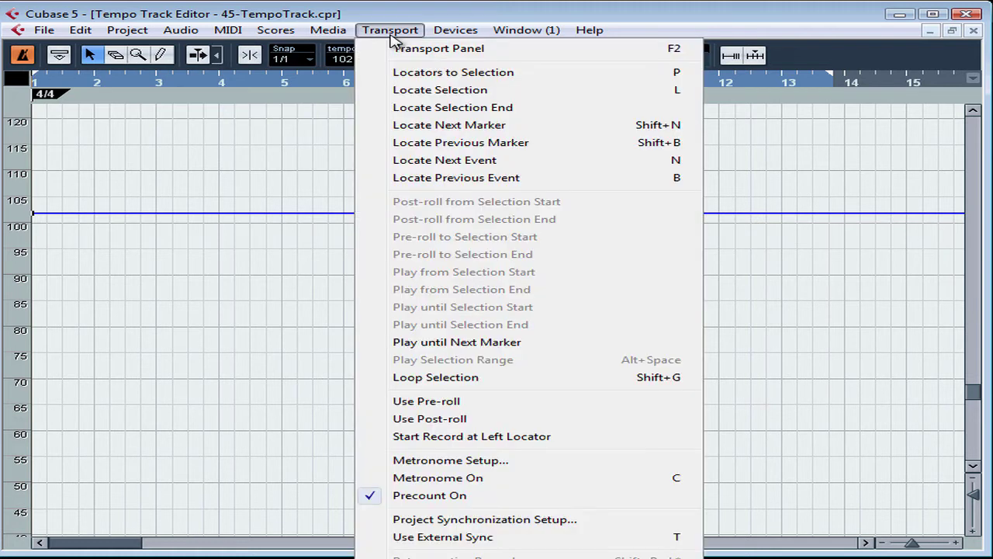
left_click(412, 53)
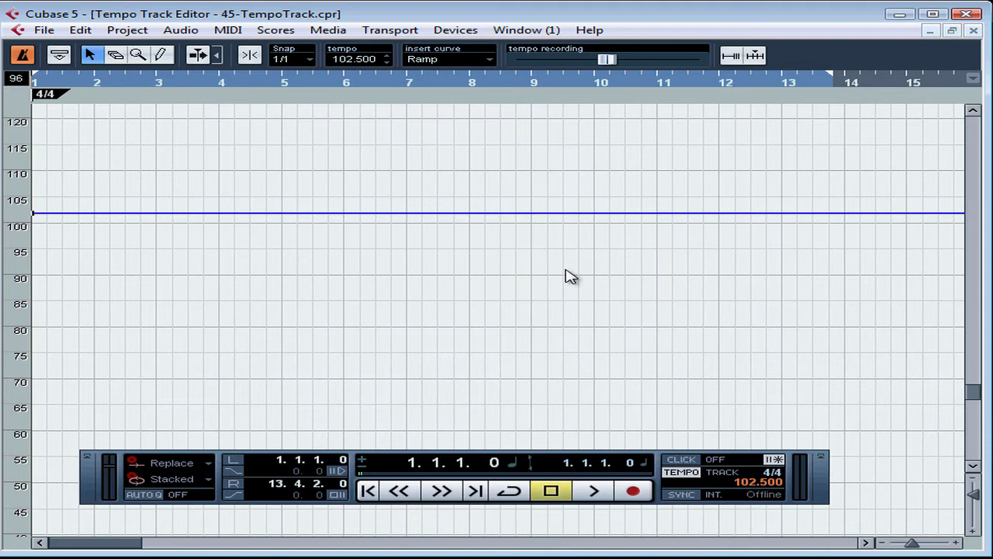
left_click(682, 474)
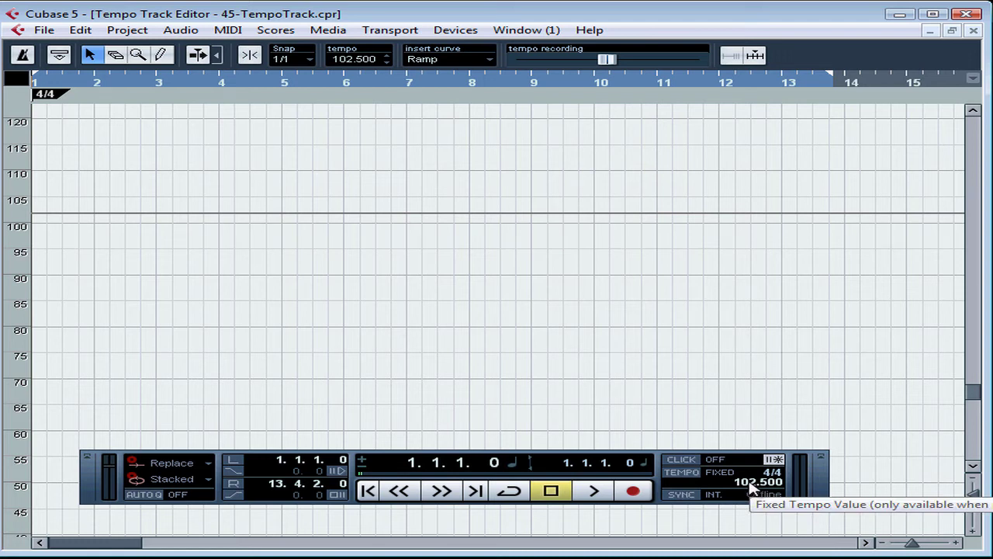
left_click(681, 473)
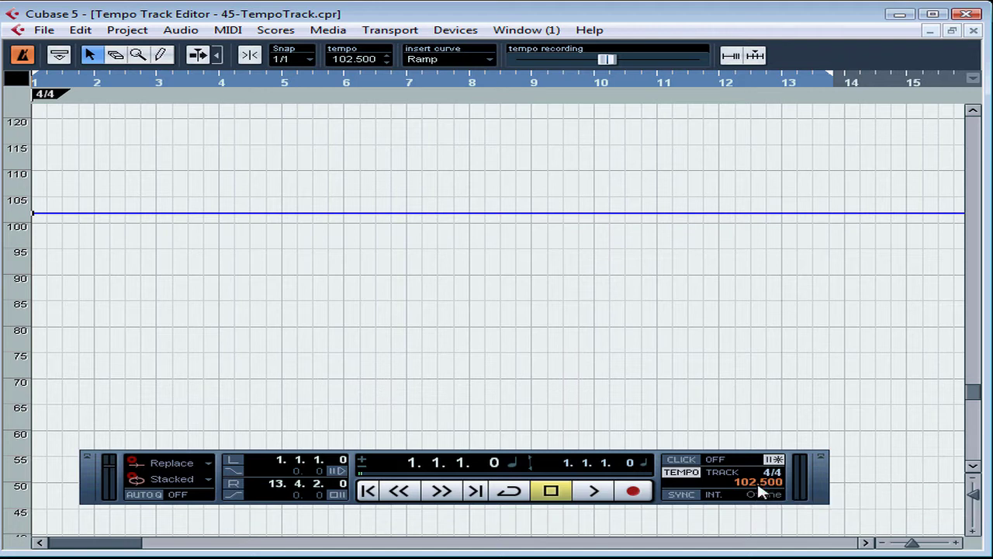
left_click(680, 472)
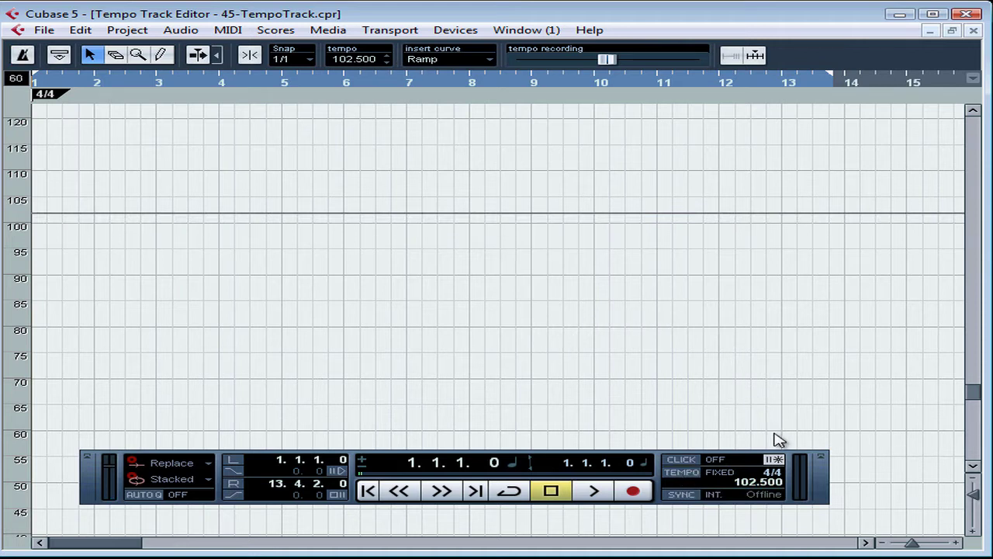
left_click(682, 472)
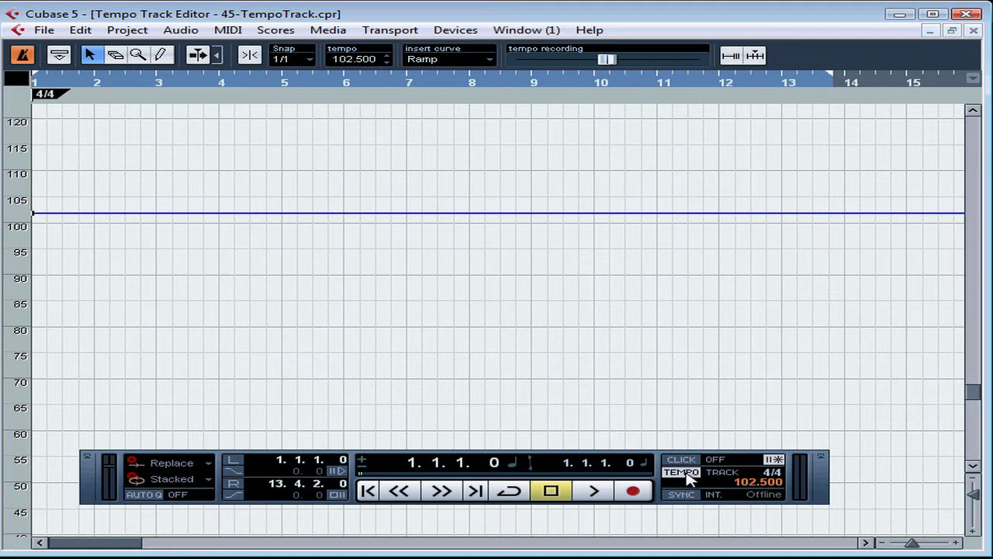
left_click(682, 472)
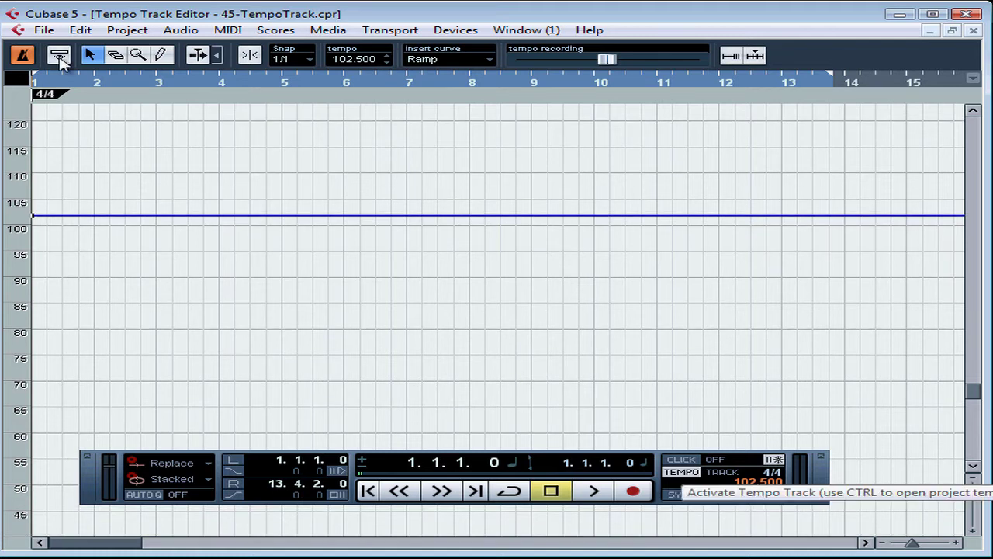
left_click(59, 56)
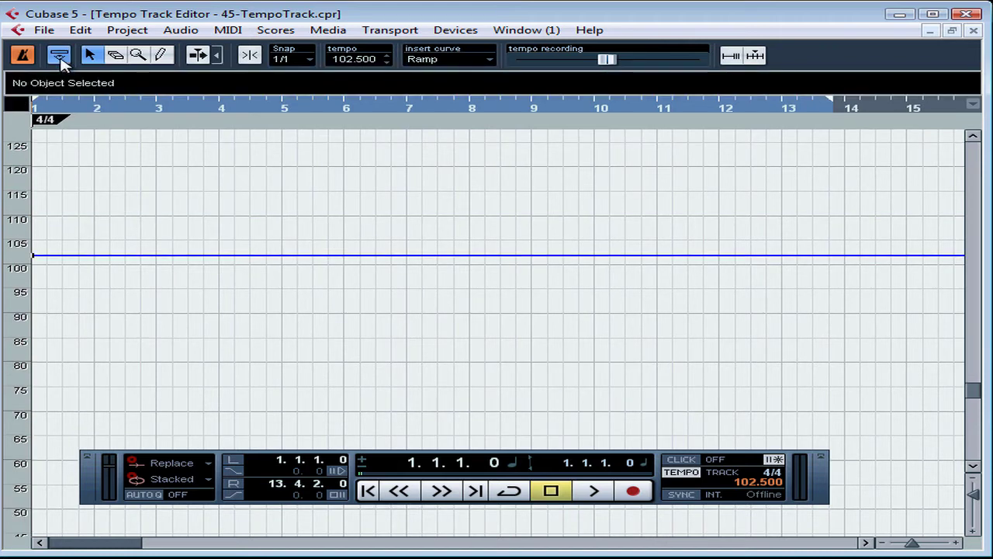
left_click(60, 56)
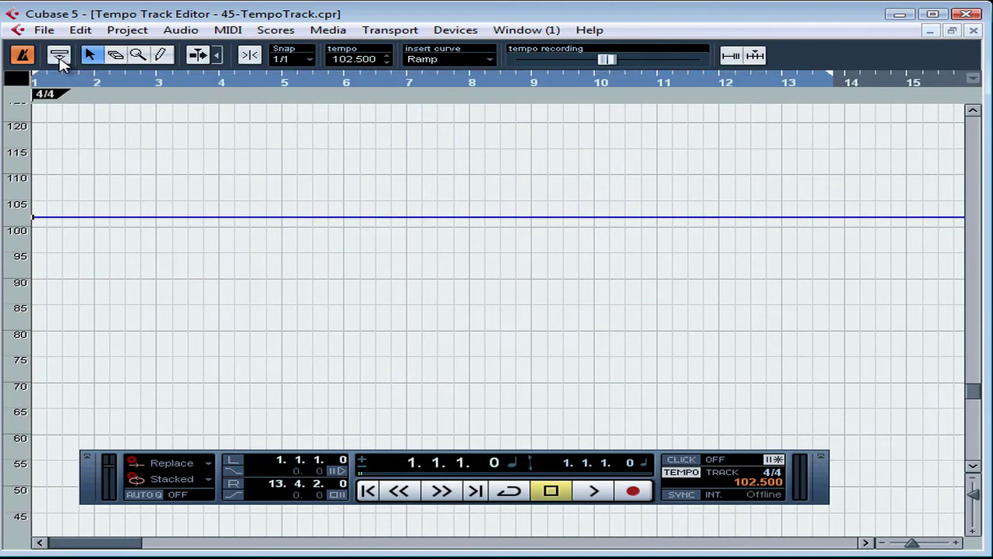
left_click(163, 55)
left_click(138, 56)
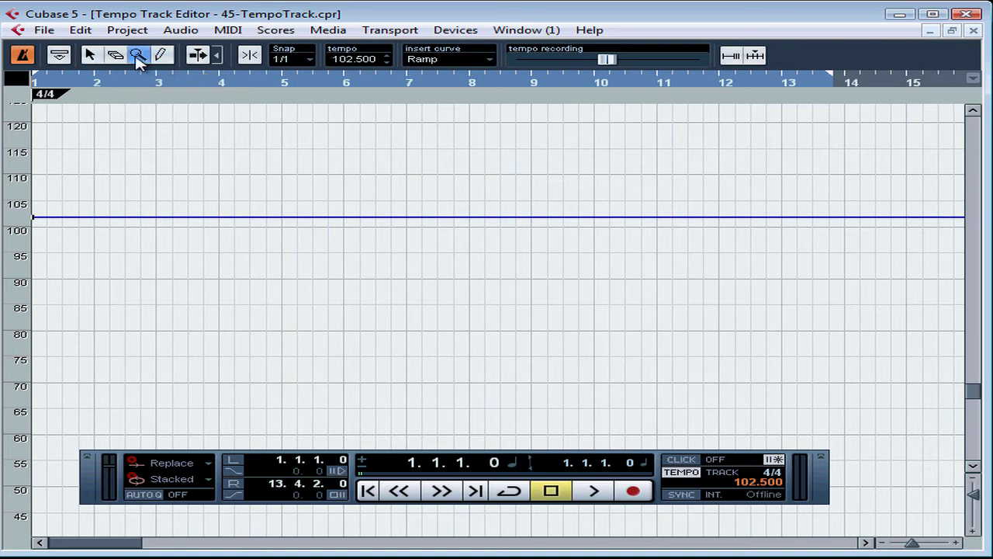
left_click(117, 56)
left_click(89, 56)
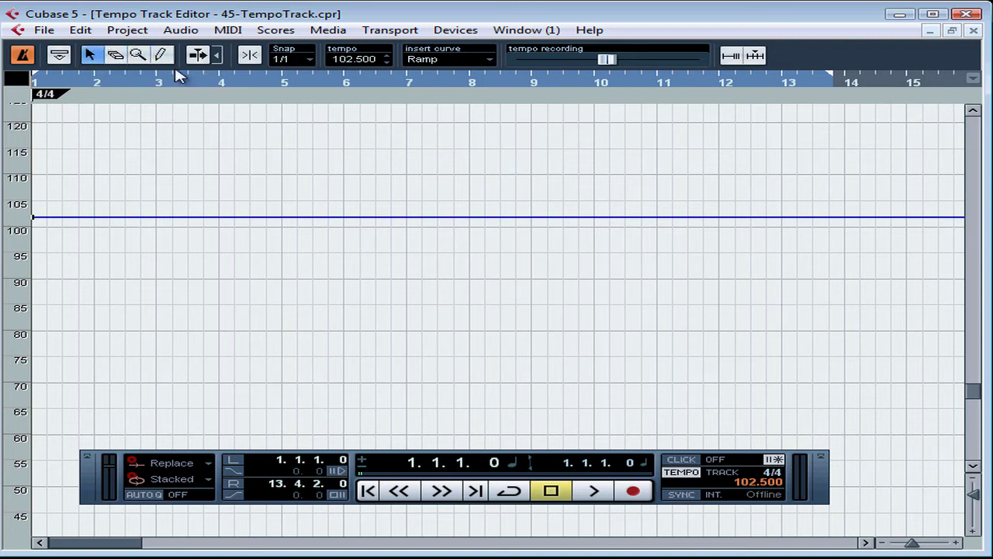
left_click(199, 57)
left_click(249, 56)
left_click(305, 62)
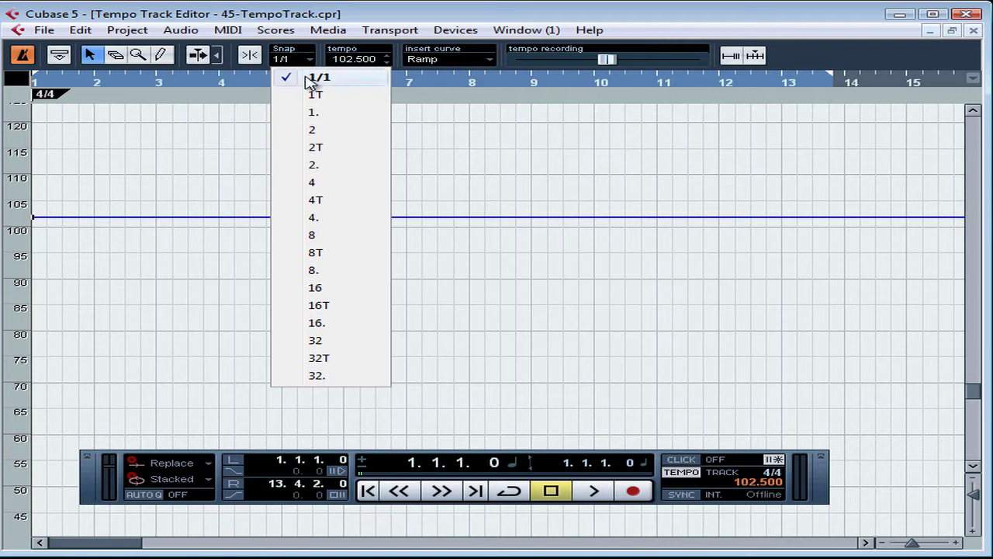
left_click(314, 76)
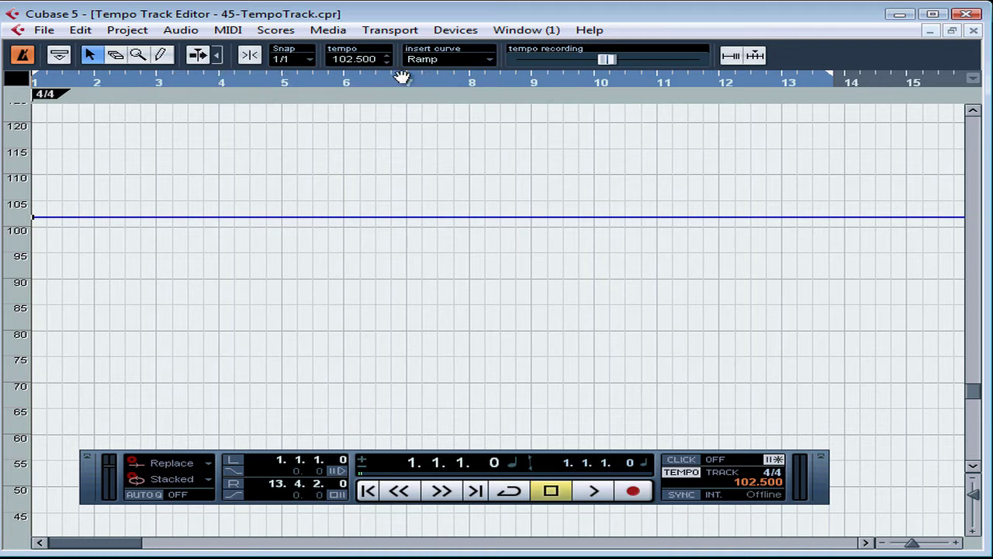
Step: Switch the tempo editor ruler's time display to Seconds
right_click(377, 81)
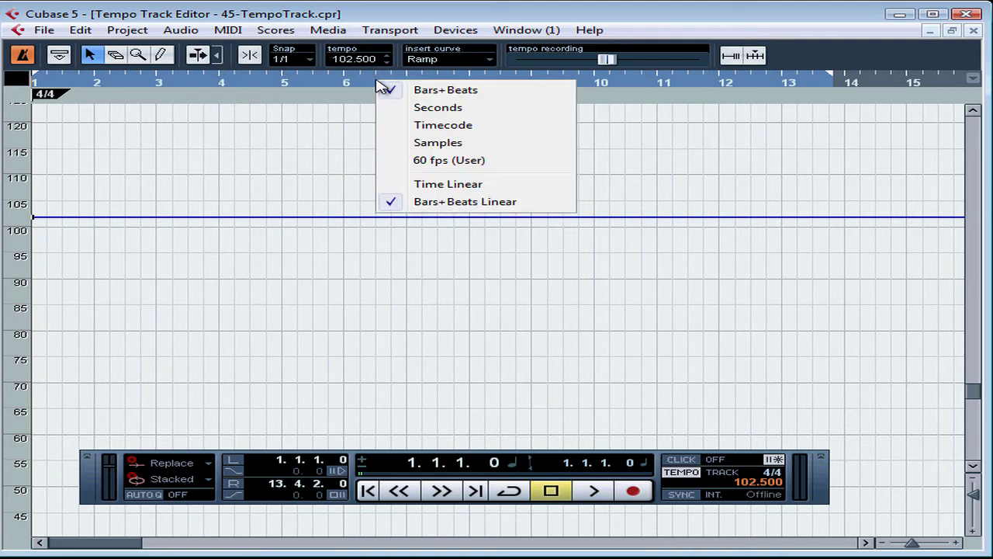
left_click(438, 109)
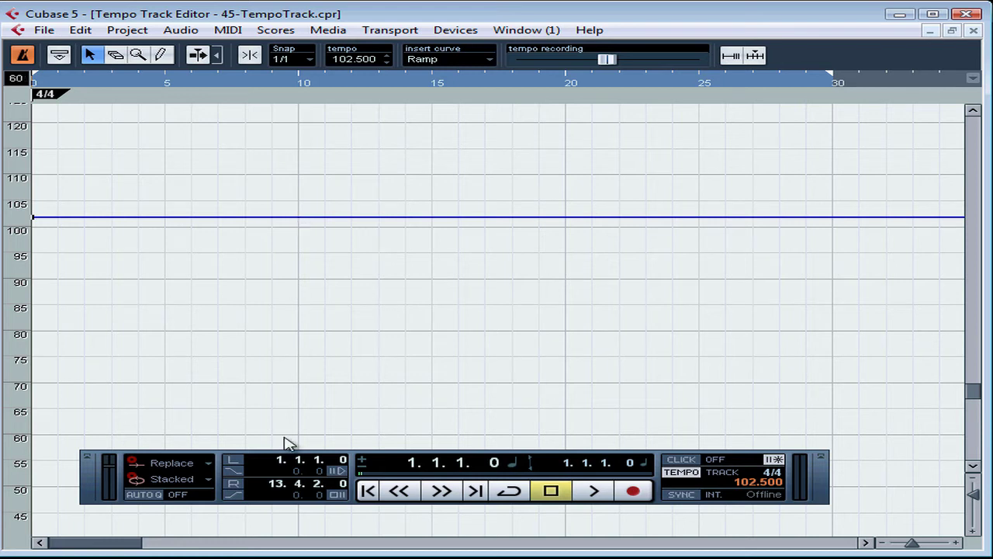
Step: Zoom horizontally and vertically until about 50 seconds of tempo line fit, hiding and reshowing the Transport Panel with F2
mouse_move(138, 544)
left_mouse_down()
mouse_move(272, 548)
mouse_move(120, 548)
left_mouse_up()
left_click_drag(970, 395, 942, 365)
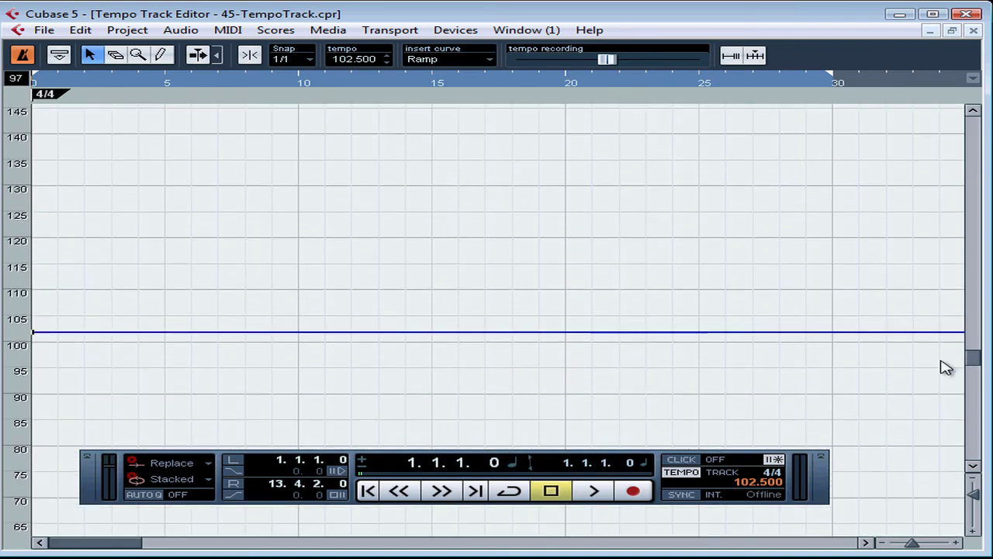
key("F2")
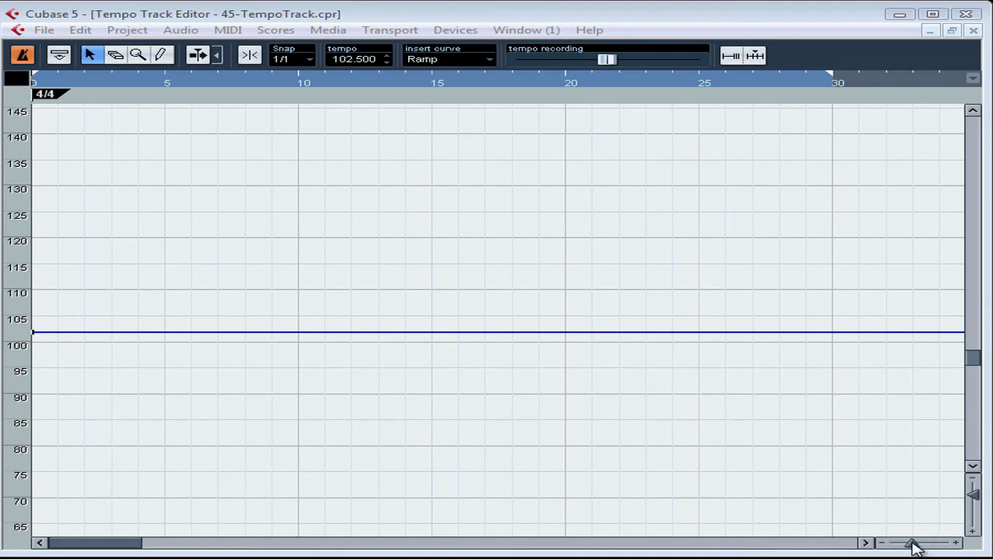
key("F2")
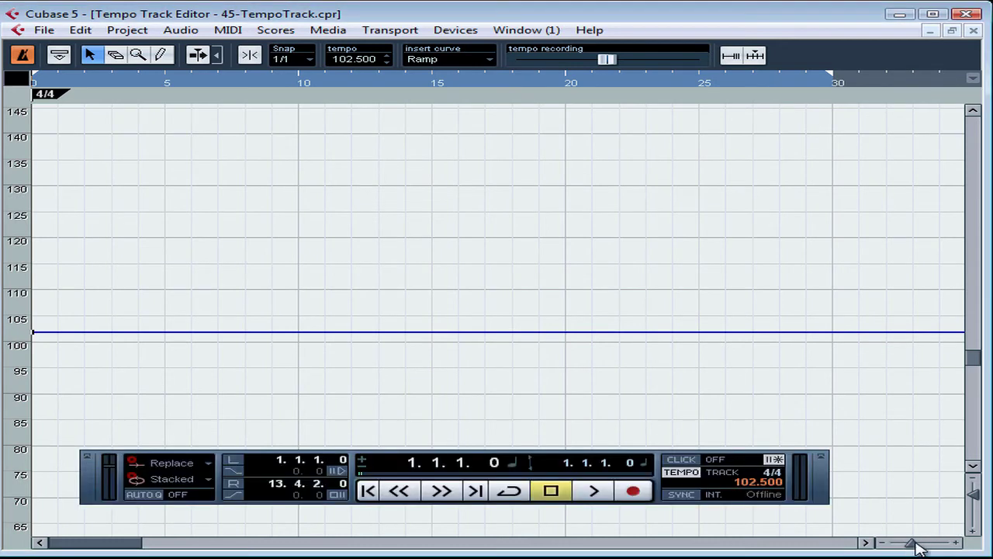
mouse_move(917, 547)
left_mouse_down()
mouse_move(897, 545)
mouse_move(923, 550)
mouse_move(913, 547)
left_mouse_up()
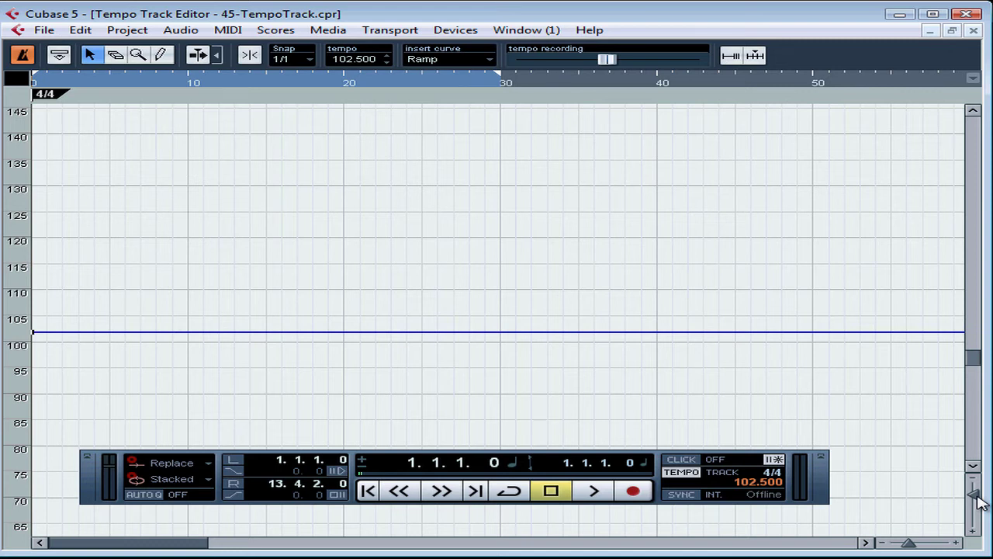
left_click_drag(977, 495, 980, 498)
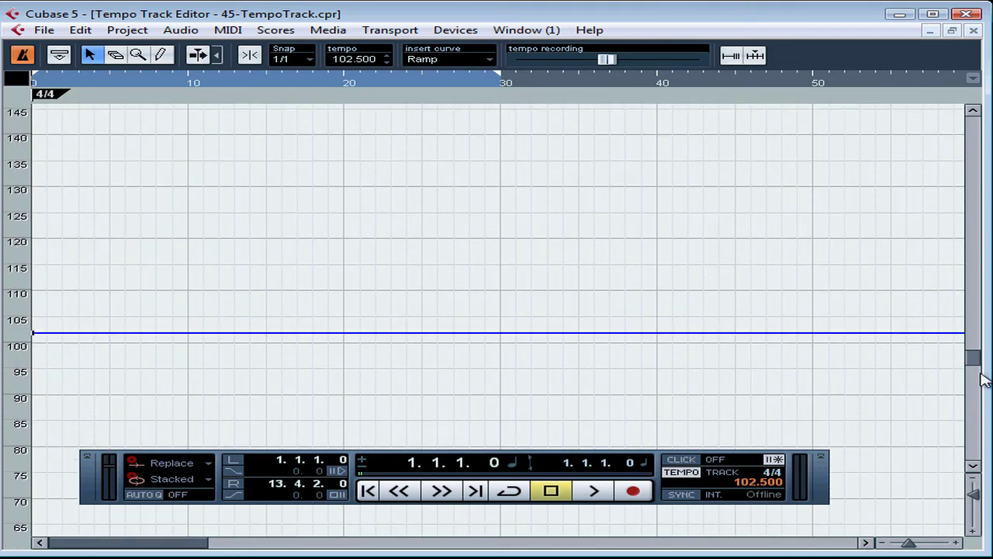
left_click_drag(974, 355, 981, 396)
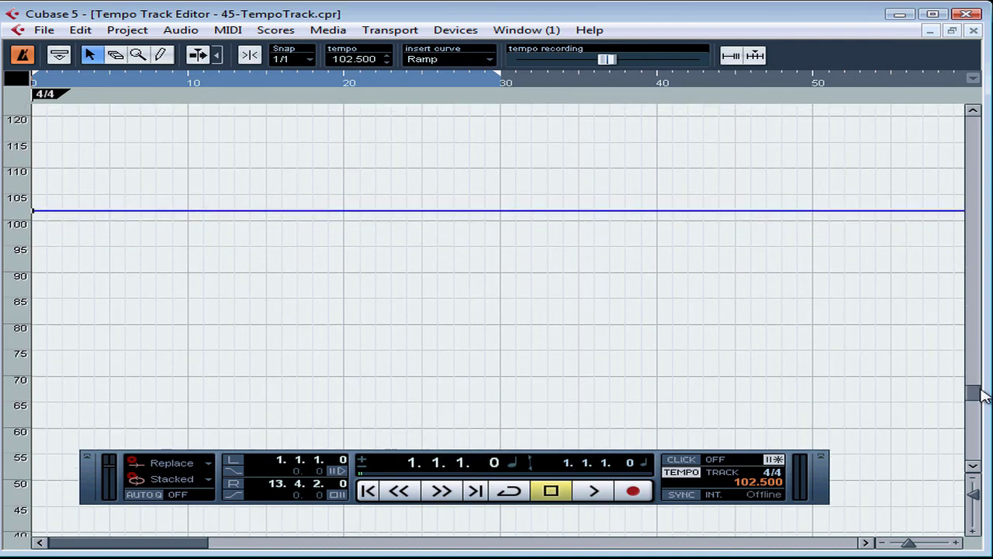
Step: Add three tempo points on the flat tempo line, at about 10 and 13 seconds
left_click(109, 211)
left_click(189, 210)
left_click(236, 210)
Step: With the Draw tool, add points from bar 24 to 40: up to 105 BPM, down to 95, back to 102
left_click(161, 54)
left_click(407, 210)
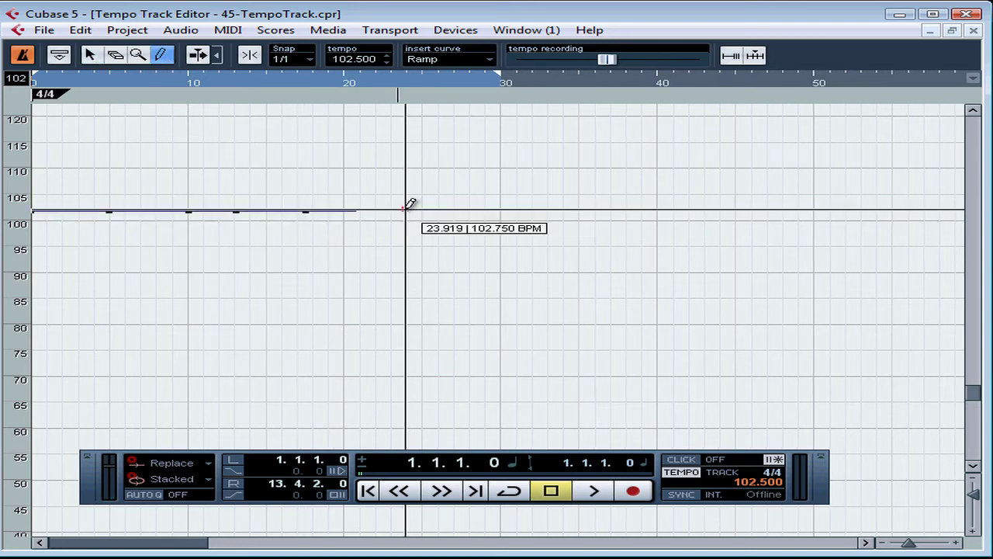
left_click(442, 209)
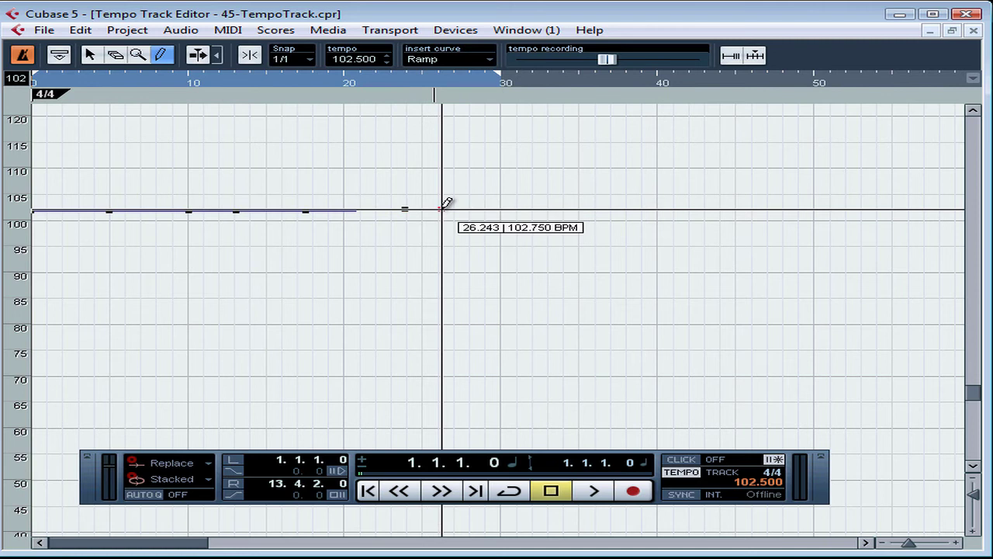
left_click(484, 211)
left_click(498, 196)
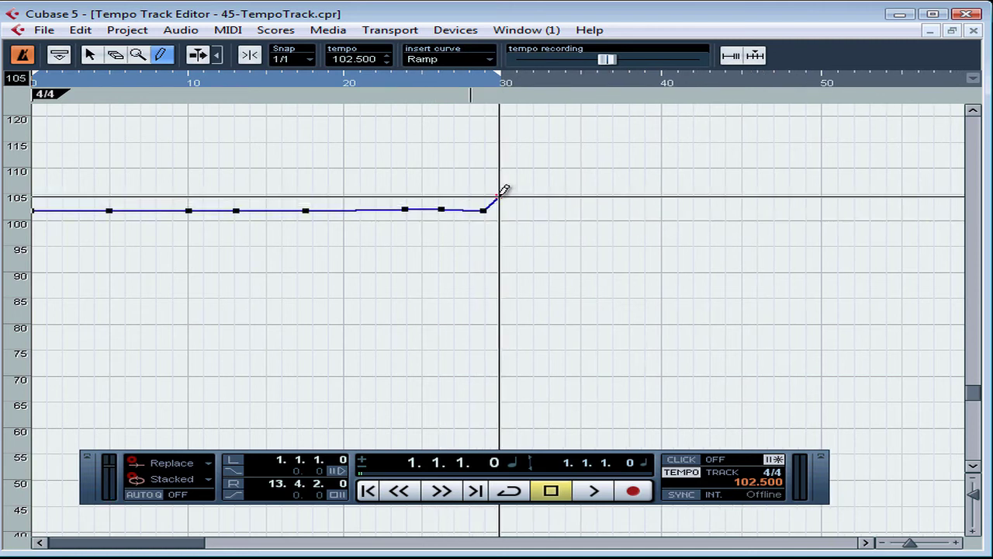
left_click(548, 195)
left_click(563, 244)
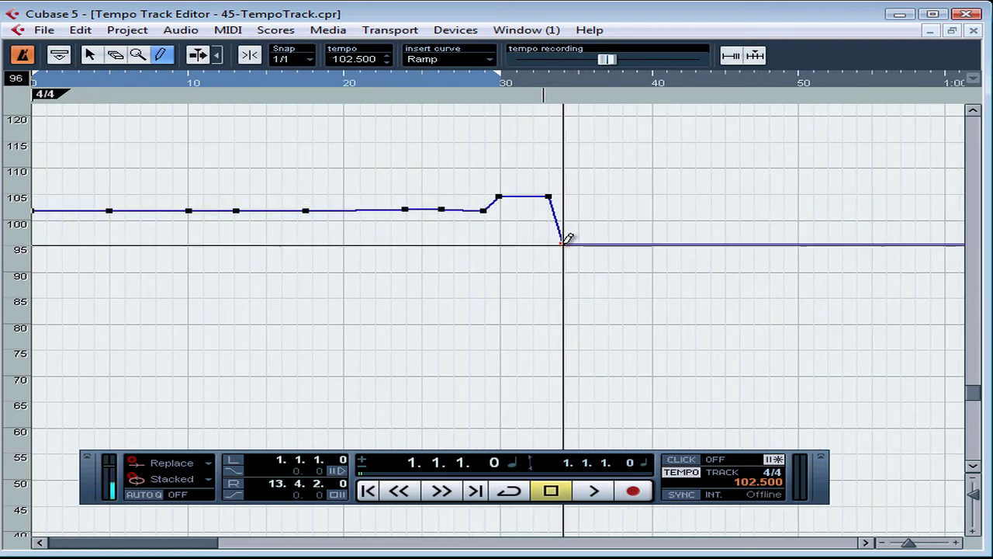
left_click(625, 242)
left_click(656, 209)
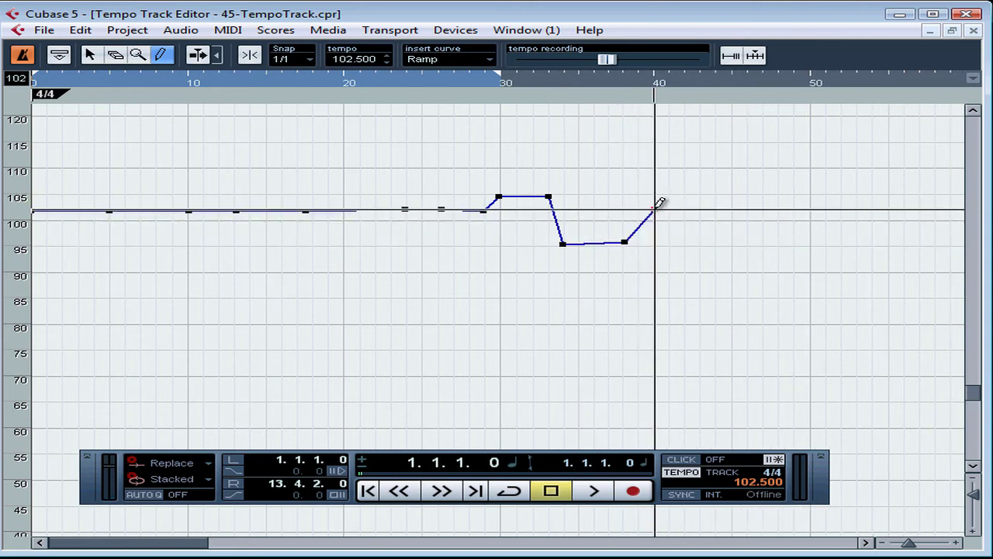
Step: Drag the early tempo points to about 108, 95, 106, 110 and 93 BPM
left_click(89, 56)
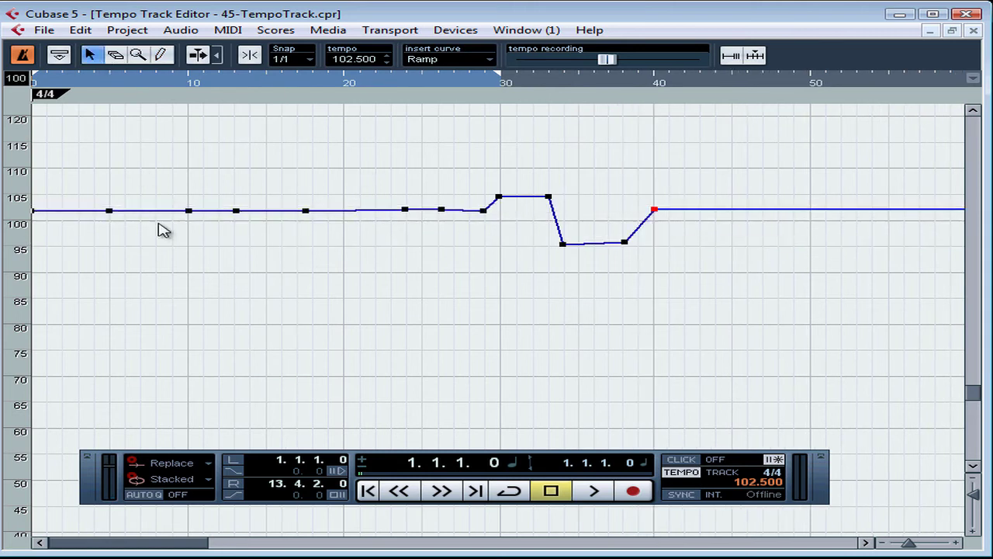
left_click_drag(111, 211, 118, 178)
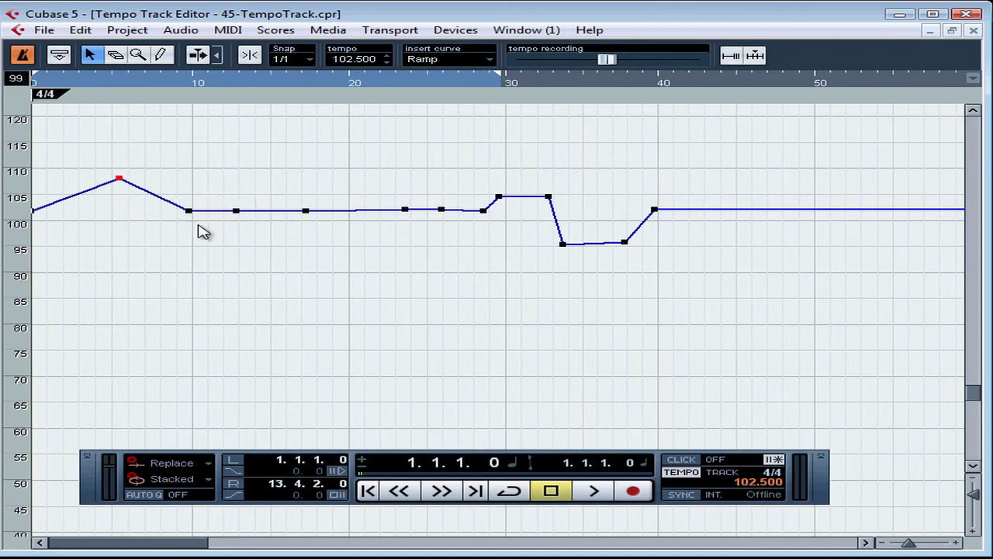
left_click_drag(190, 212, 155, 245)
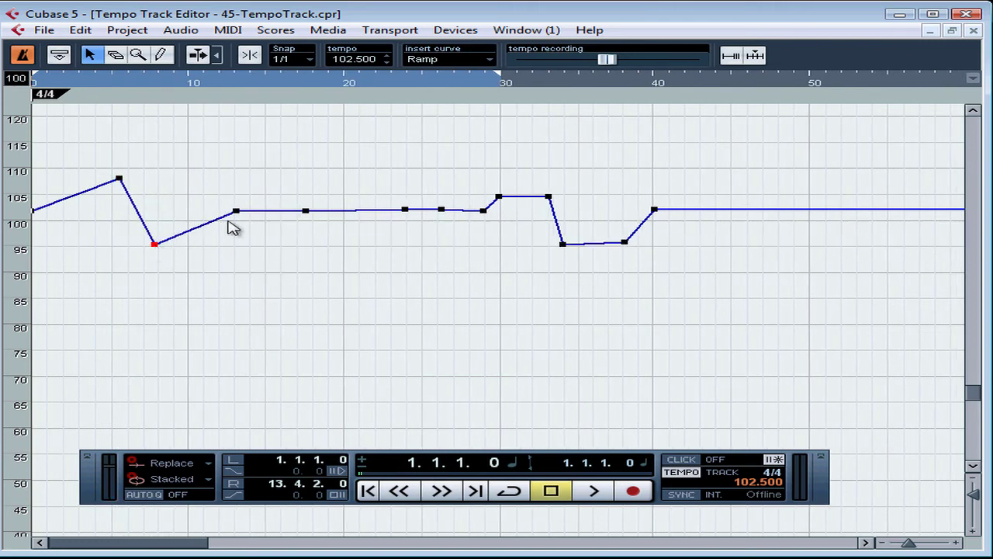
left_click_drag(236, 211, 190, 189)
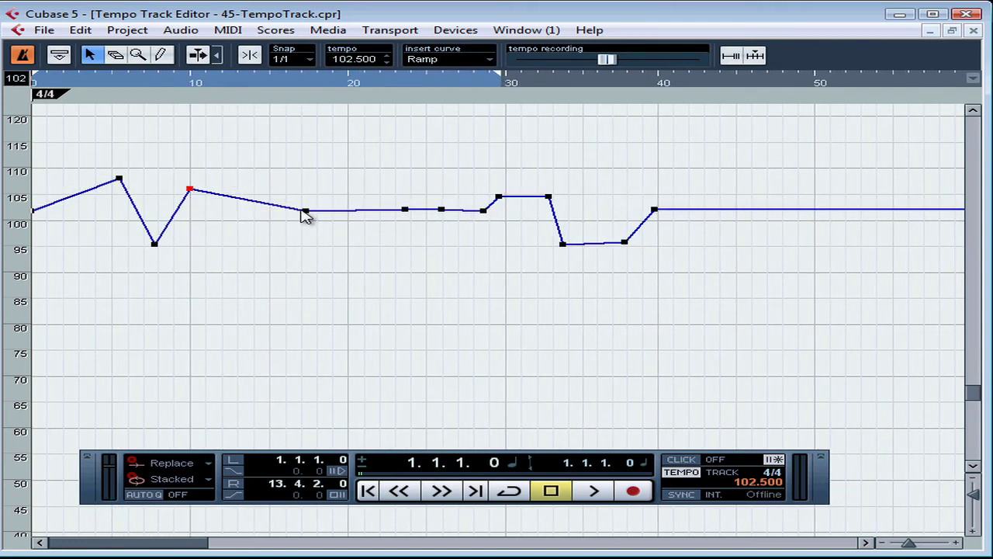
left_click_drag(305, 211, 322, 168)
left_click_drag(406, 211, 326, 257)
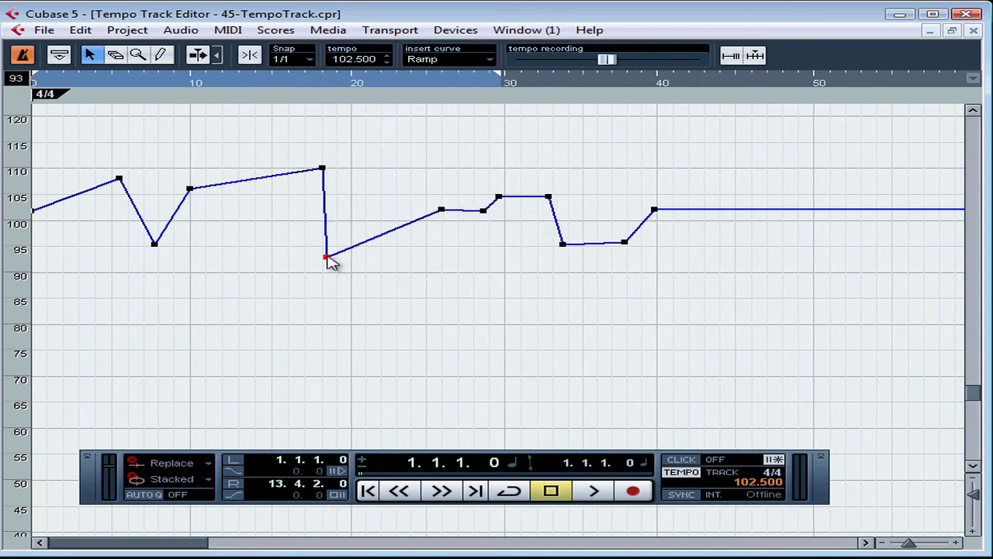
Step: Erase the tempo points at about 95, 106, 93 and 110 BPM
left_click(116, 55)
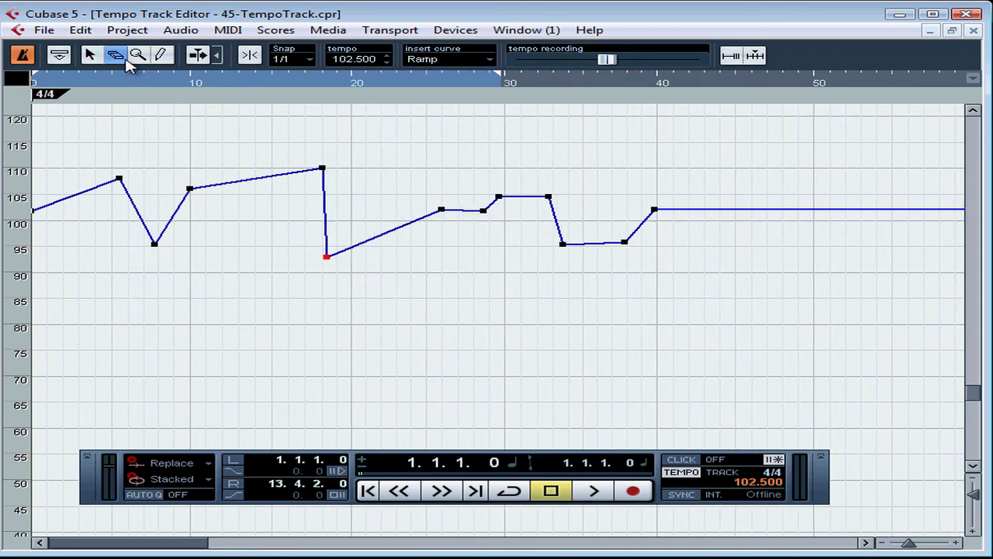
left_click(155, 244)
left_click(190, 189)
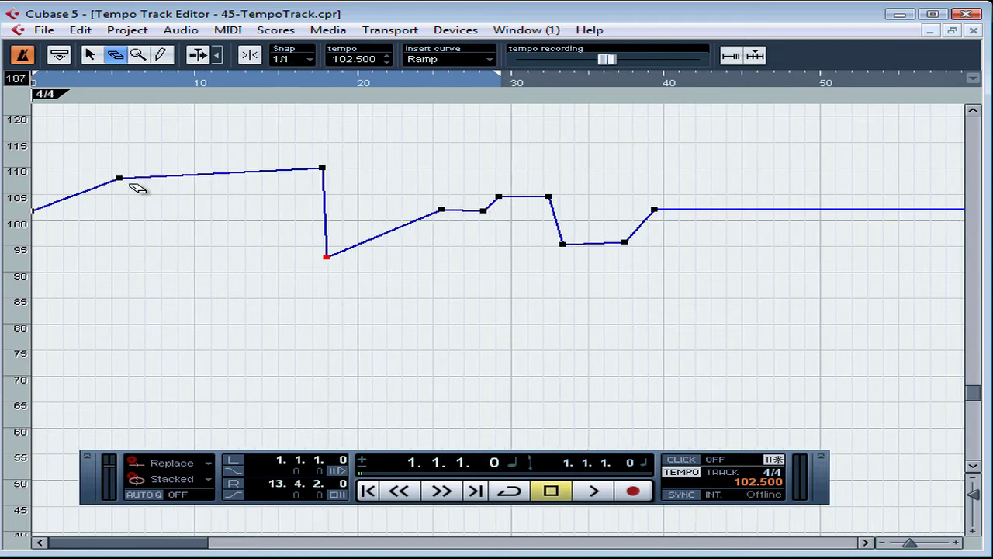
left_click(326, 257)
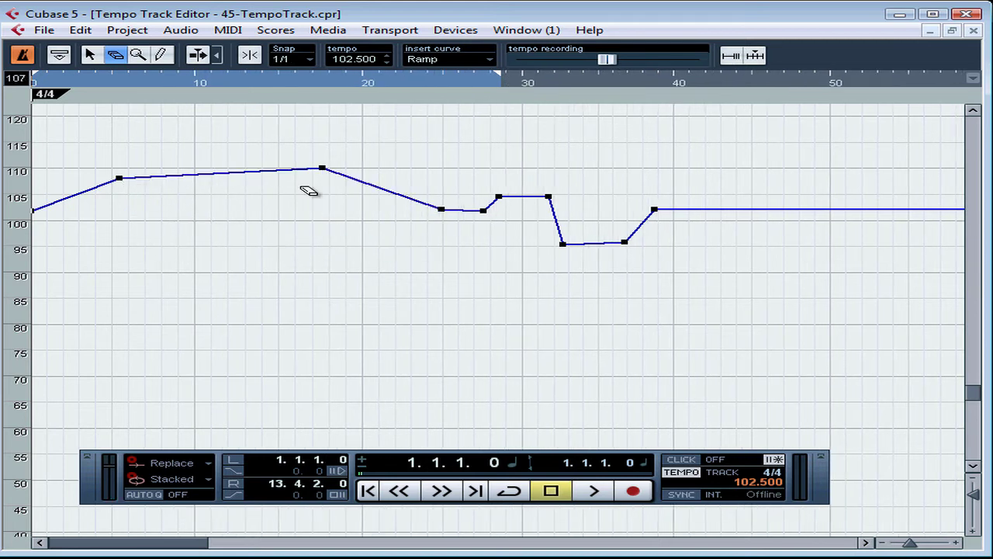
left_click(323, 169)
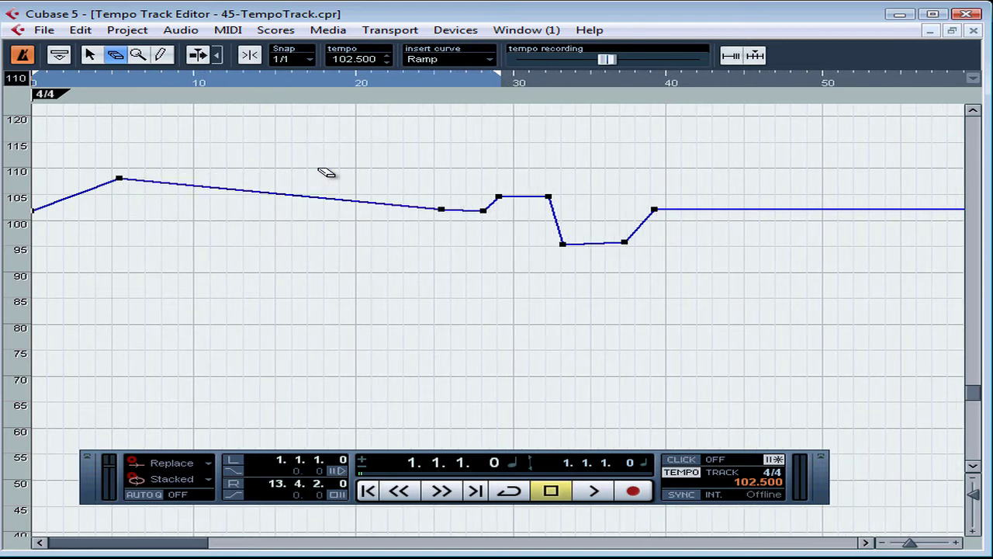
Step: Zoom in on the start of the tempo curve and back out again
left_click(143, 58)
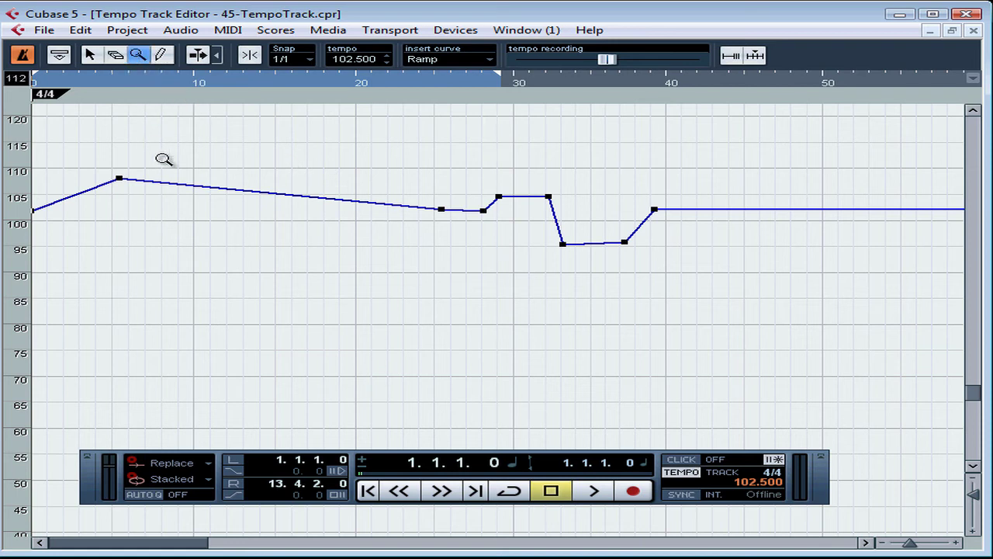
left_click(170, 185)
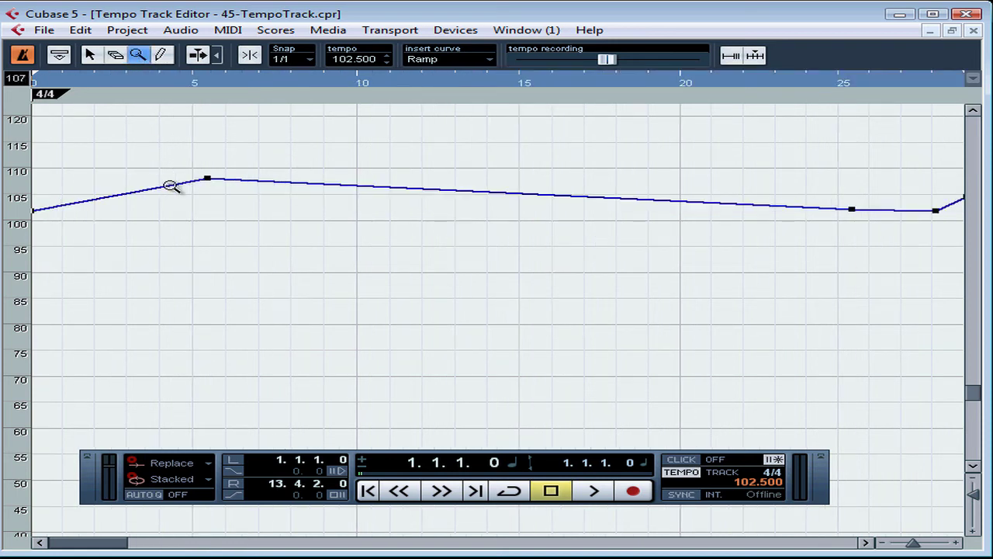
left_click(171, 186, "alt")
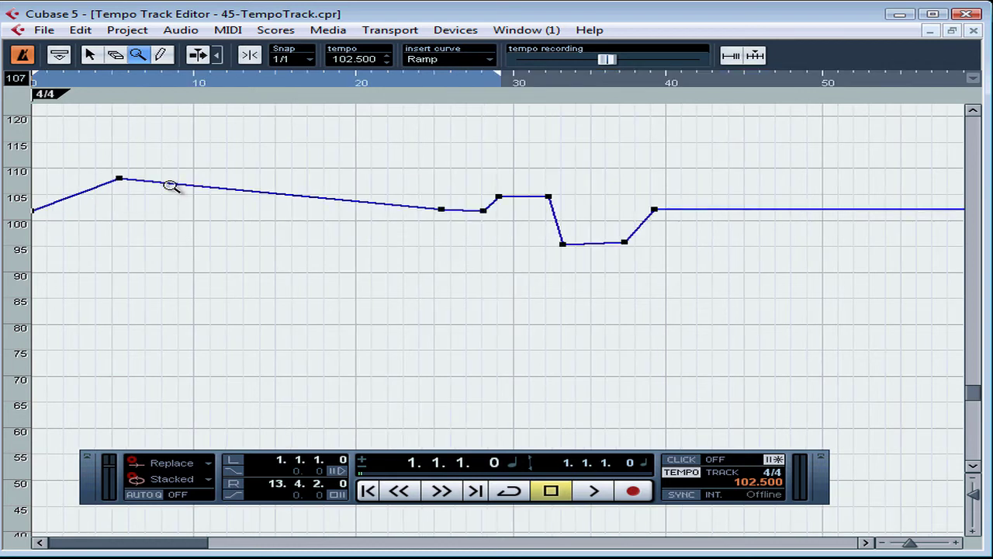
scroll(170, 186, "up", 3)
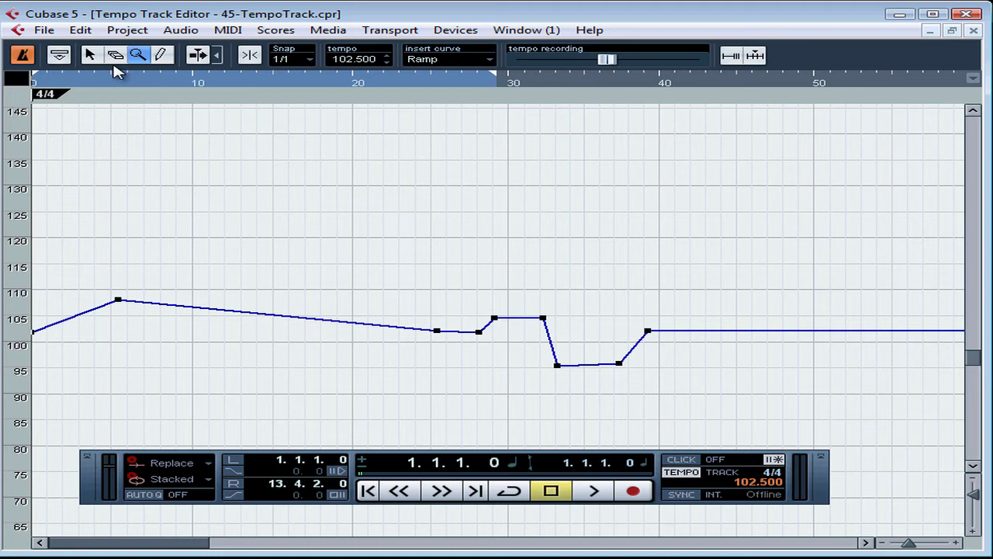
Step: Select the seven later tempo points and raise them by about 12 BPM
left_click(89, 54)
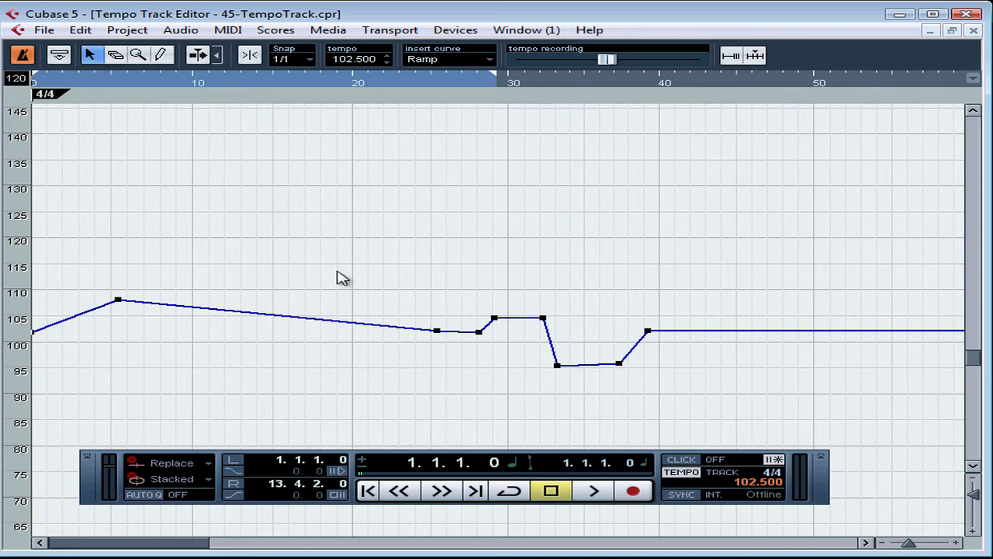
left_click_drag(394, 245, 718, 407)
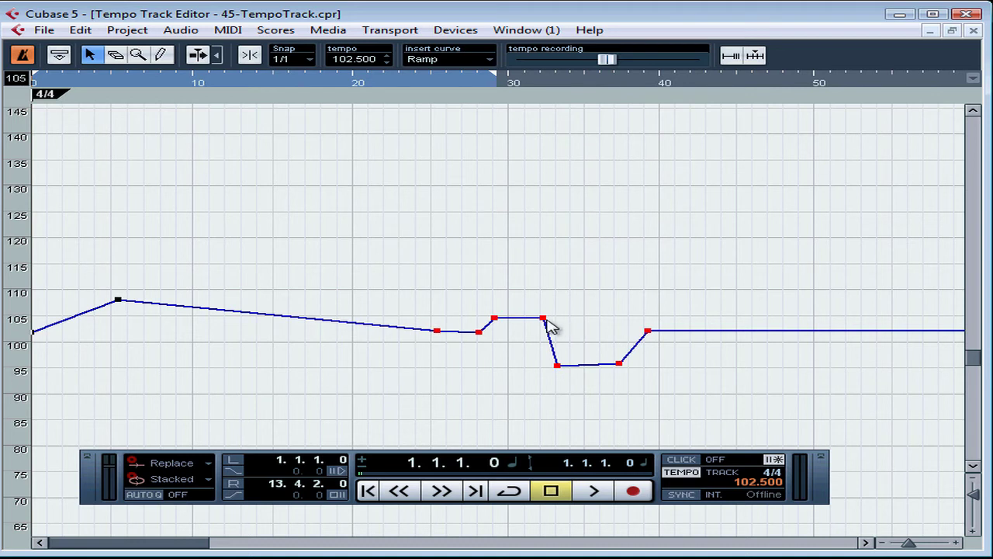
left_click_drag(543, 318, 647, 259)
left_click(596, 306)
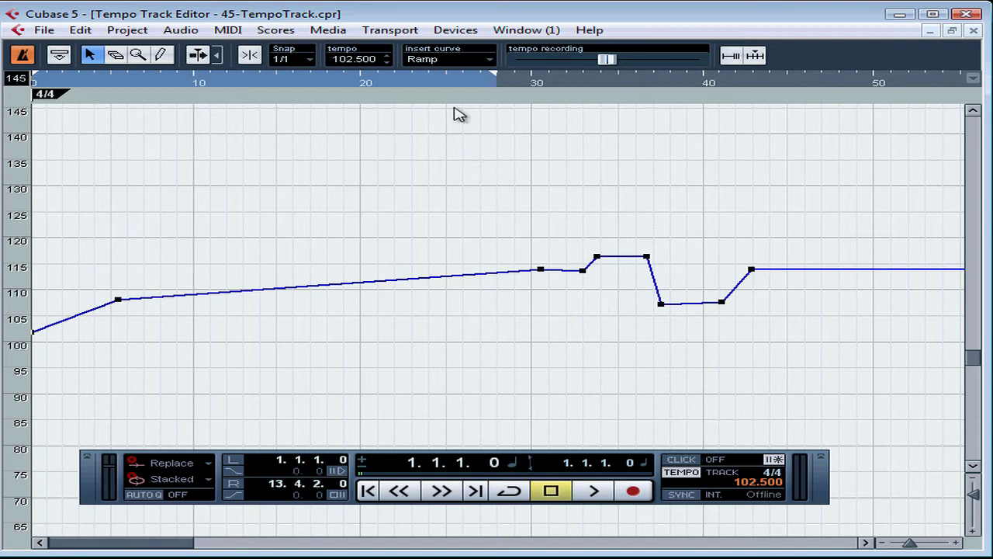
Step: Set the ruler to Bars+Beats and zoom in on bars 6 to 20
right_click(447, 86)
left_click(483, 91)
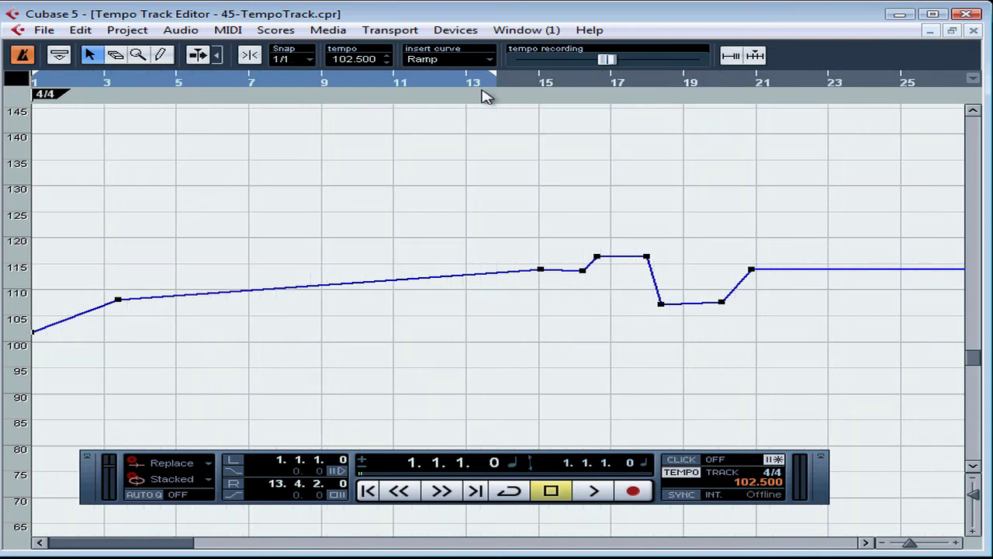
left_click_drag(437, 86, 446, 111)
Step: Turn snapping on with a 1/1 snap resolution
left_click(256, 59)
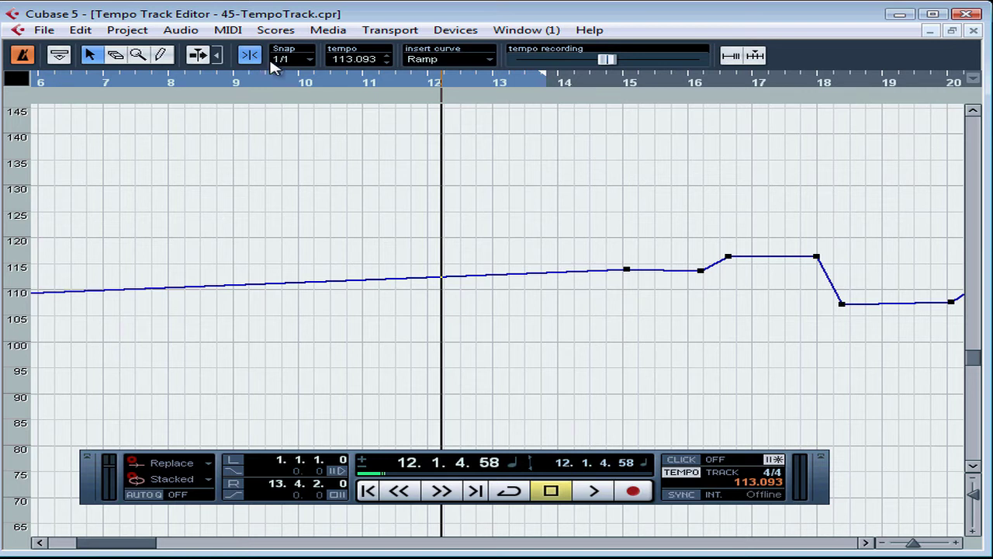
left_click(310, 61)
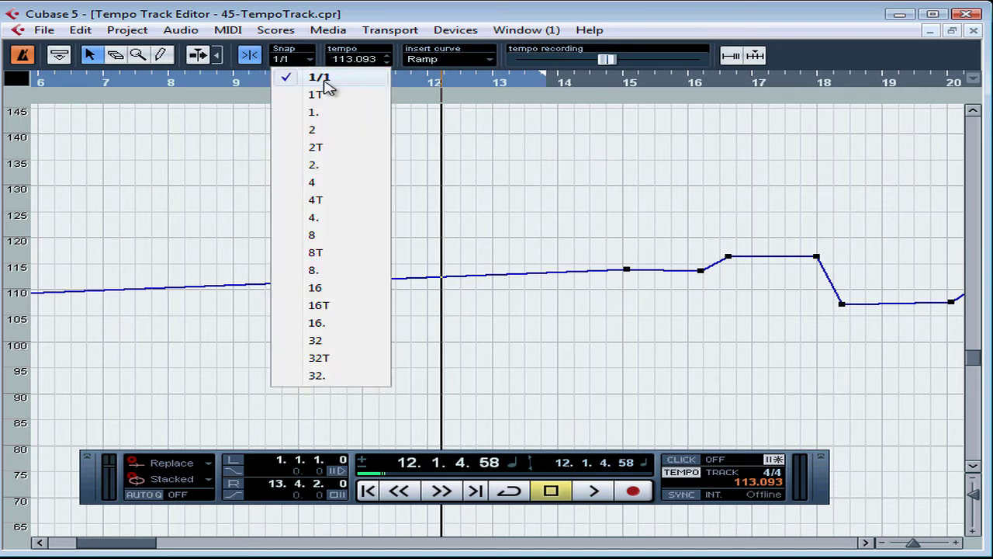
left_click(324, 83)
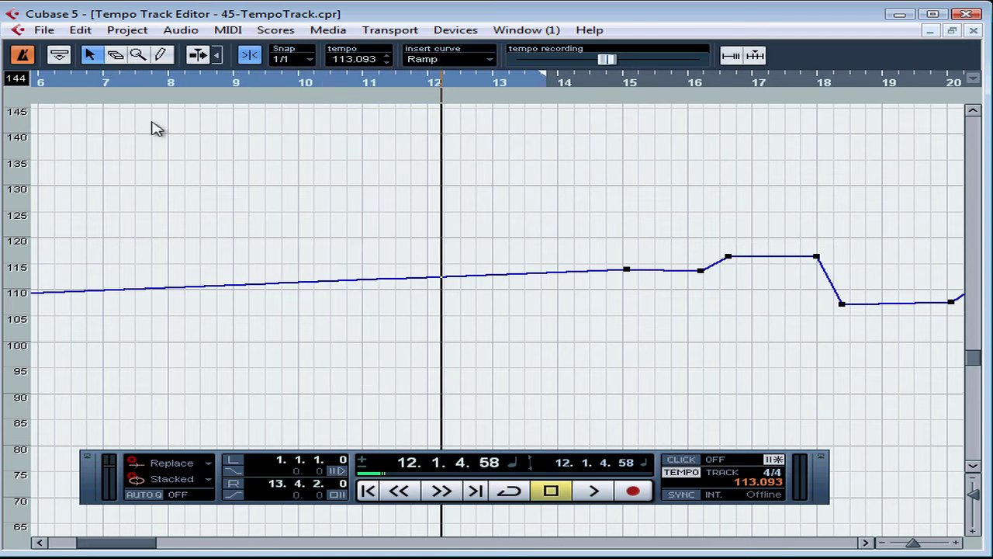
Step: Add five tempo points along the rising curve from about bar 9.3 onward
left_click(268, 284)
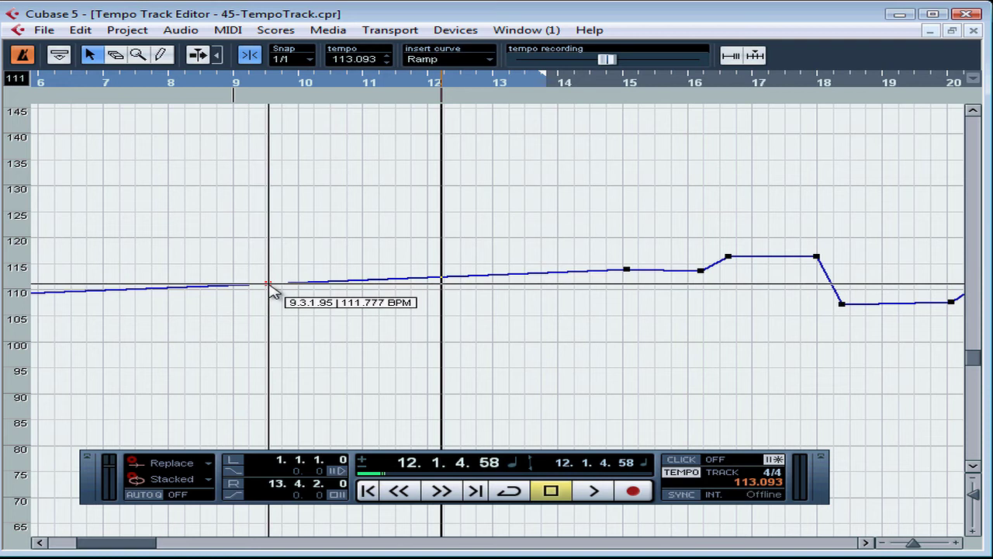
left_click(301, 283)
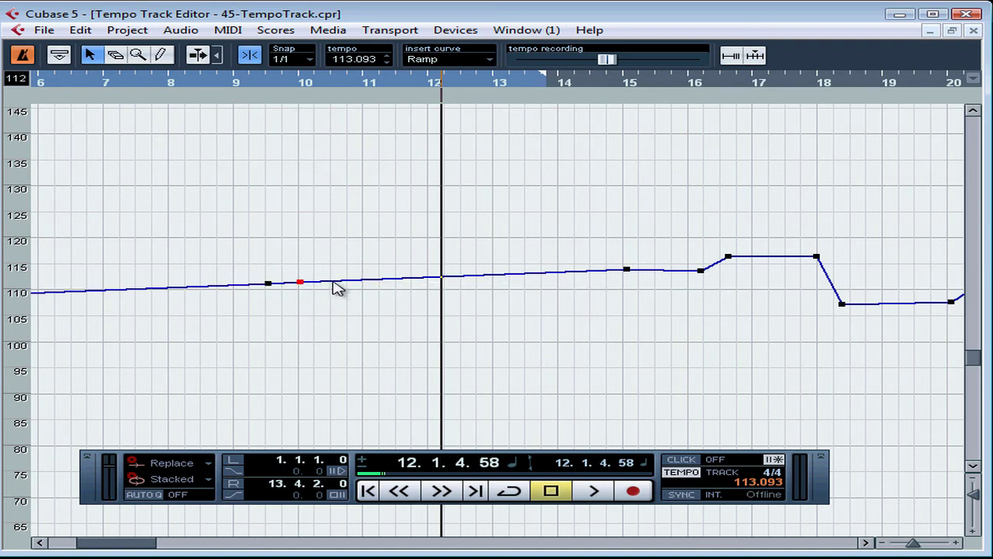
left_click(333, 280)
left_click(369, 279)
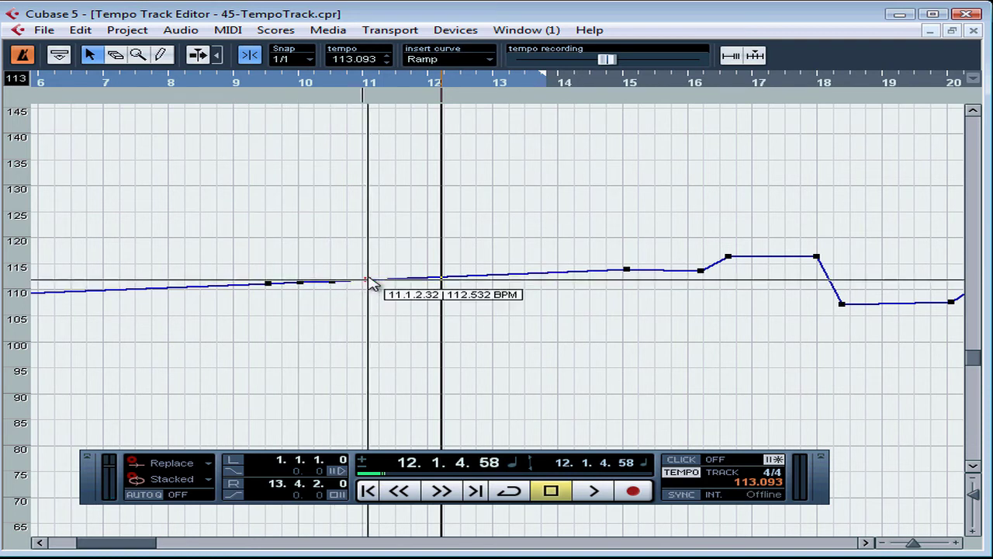
left_click(413, 278)
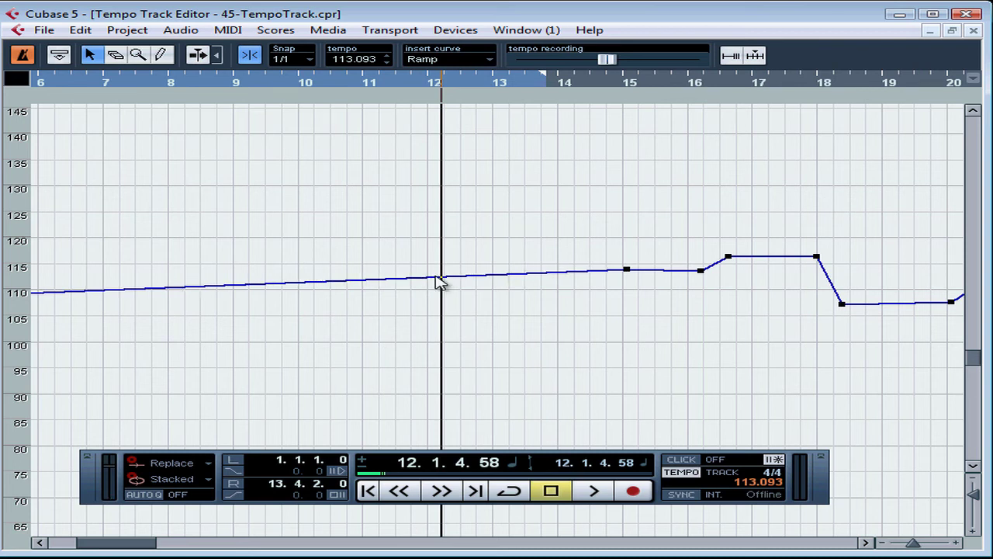
Step: With the Draw tool, add tempo points at bars 10, 9 and 11, plus one more near bar 10
left_click(161, 57)
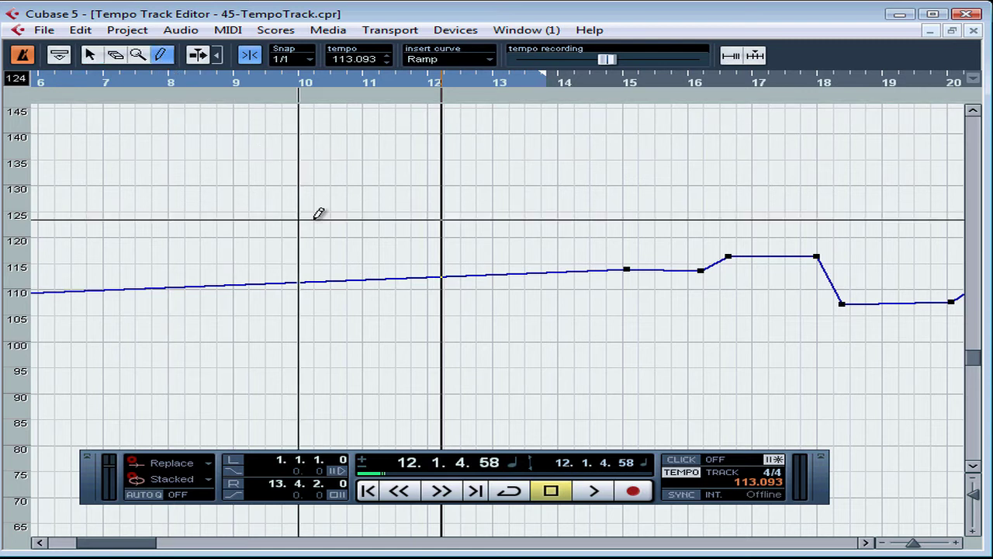
left_click(302, 278)
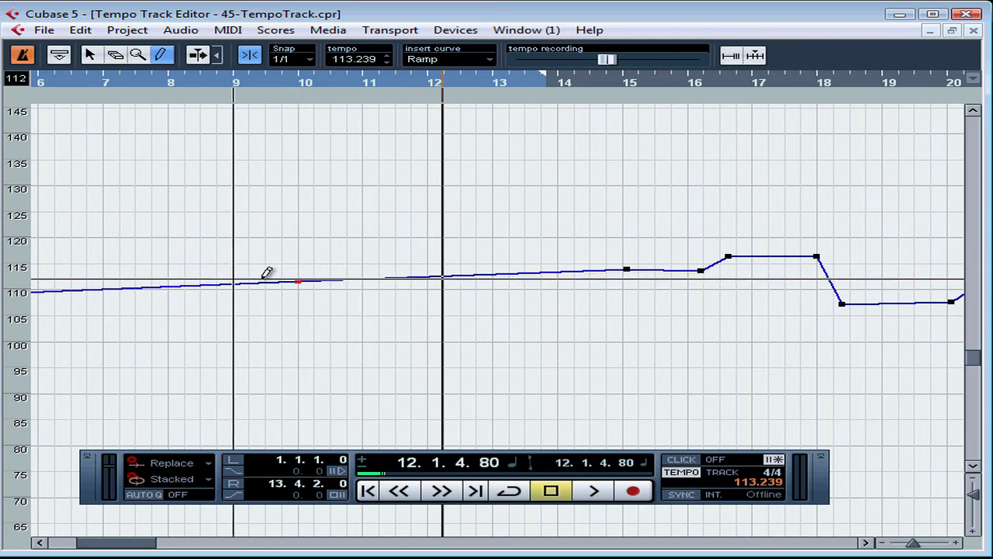
left_click(244, 279)
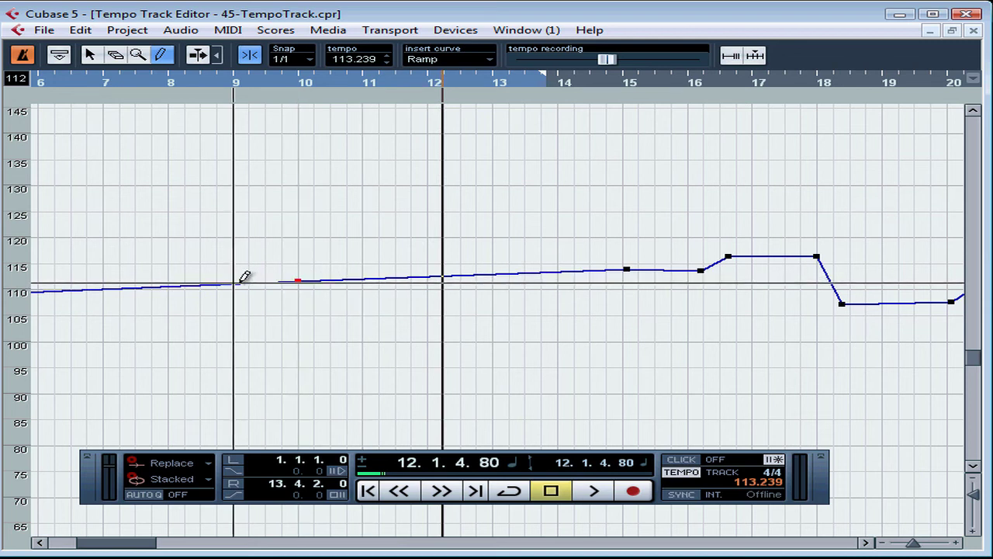
left_click(362, 277)
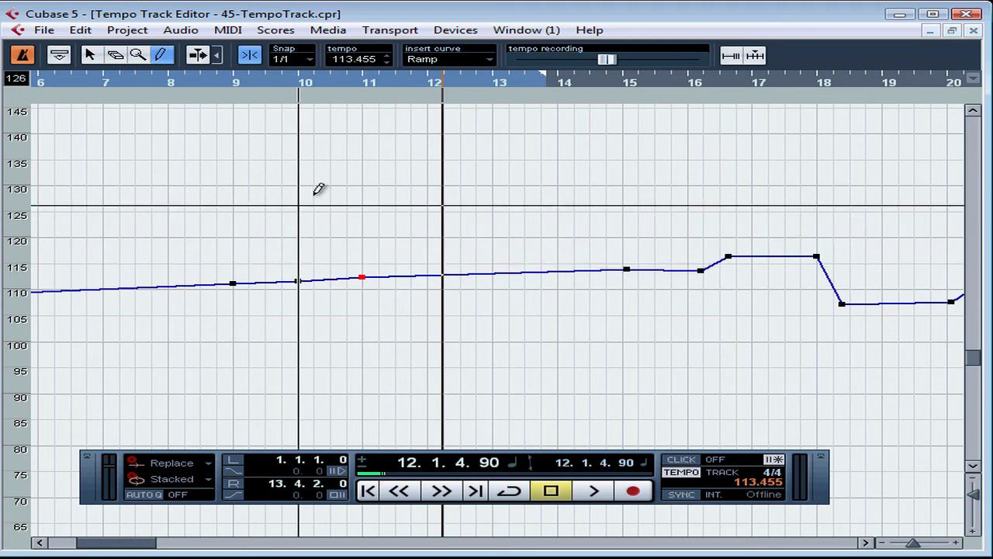
left_click(90, 56)
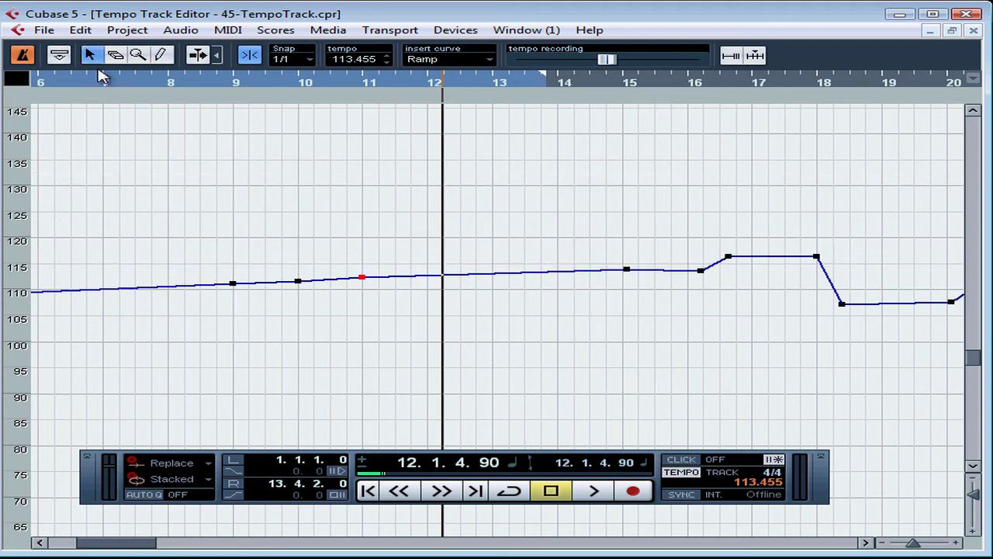
left_click(272, 282)
Step: Marquee-select and delete the newly added tempo points, then scroll back to bar 1
left_click_drag(189, 215, 850, 368)
key("Delete")
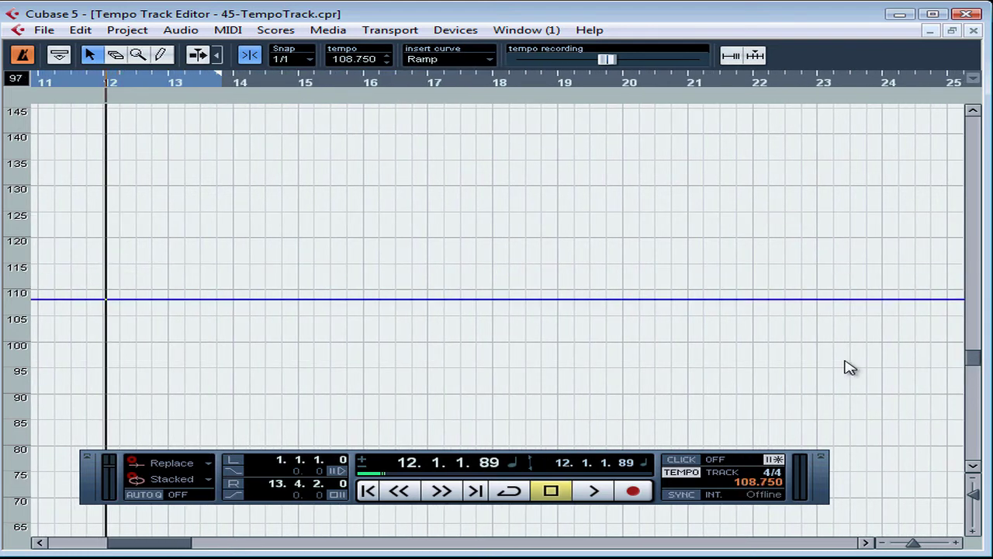
left_click_drag(164, 547, 77, 544)
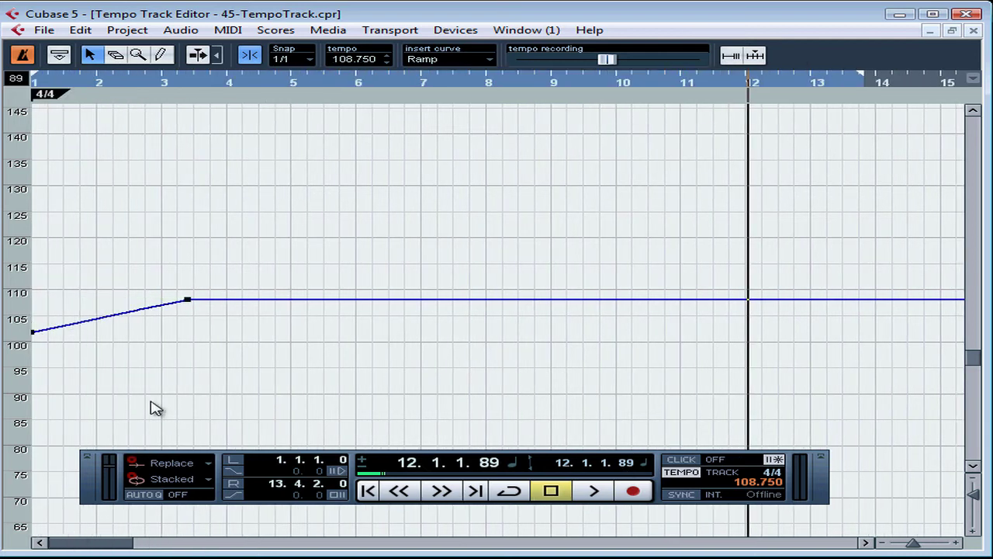
left_click(489, 61)
Step: Set Insert Curve to Jump and raise the bar 6 tempo point to 120 BPM
left_click(486, 64)
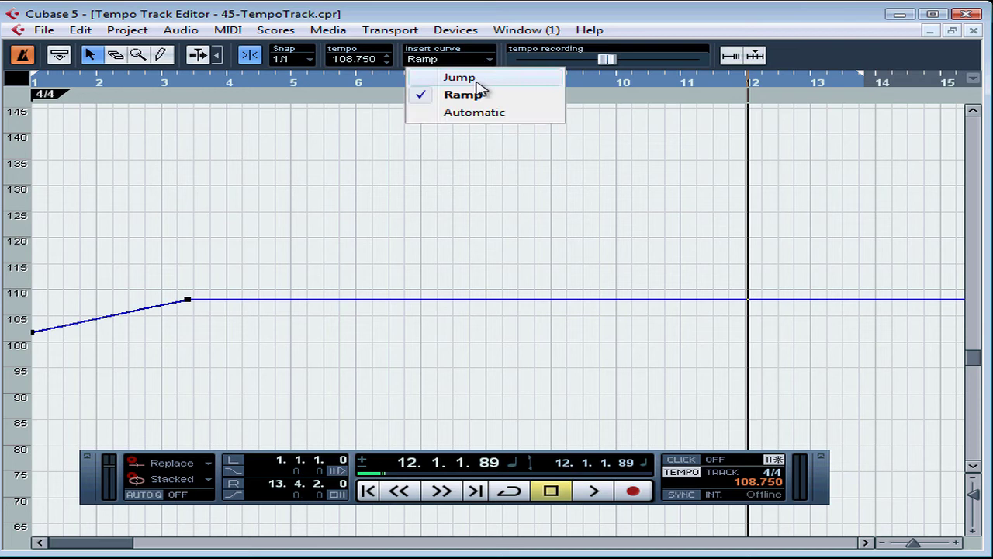
left_click(476, 81)
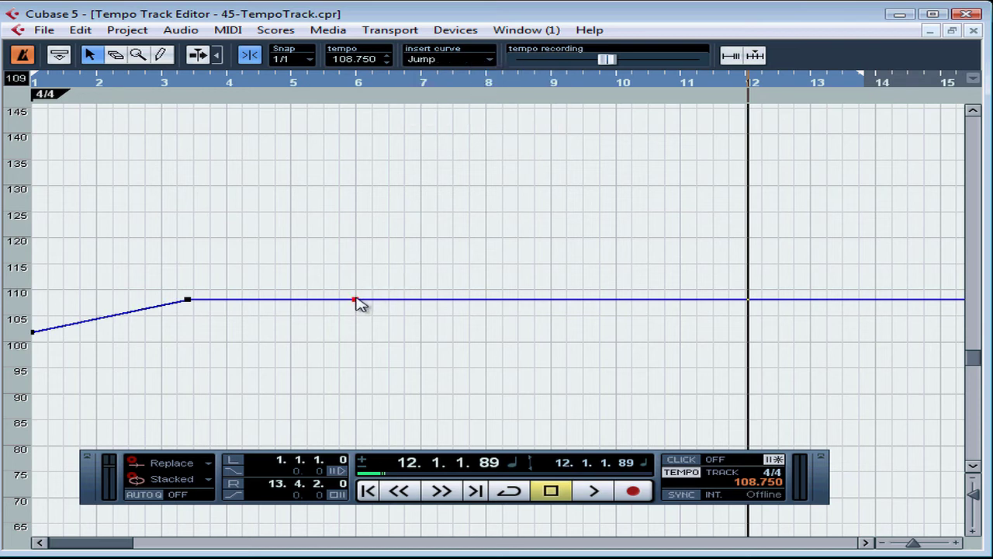
left_click_drag(356, 301, 356, 240)
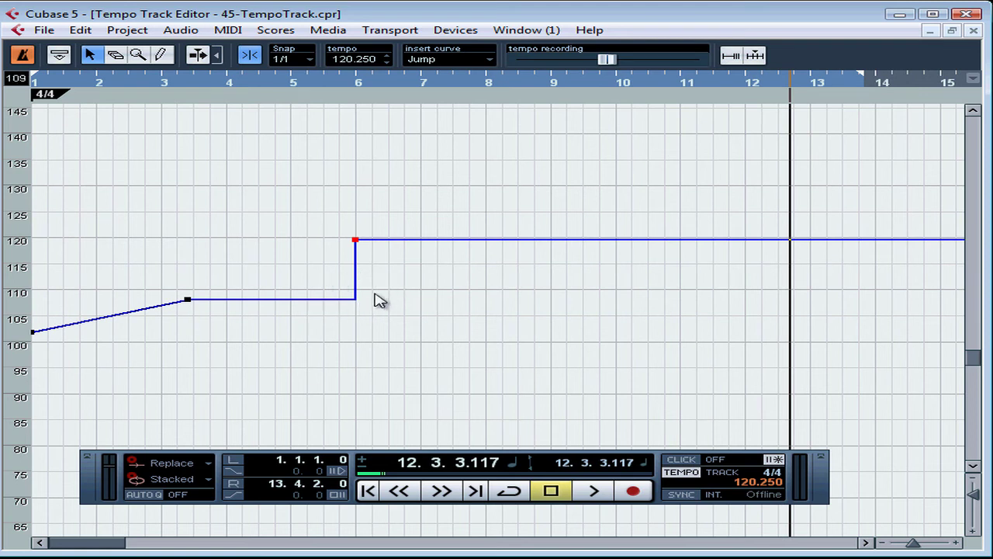
Step: Hide the Transport Panel, then select and delete all three tempo points
key("F2")
key("F2")
mouse_move(434, 383)
left_mouse_down()
mouse_move(100, 350)
mouse_move(3, 196)
left_mouse_up()
key("Delete")
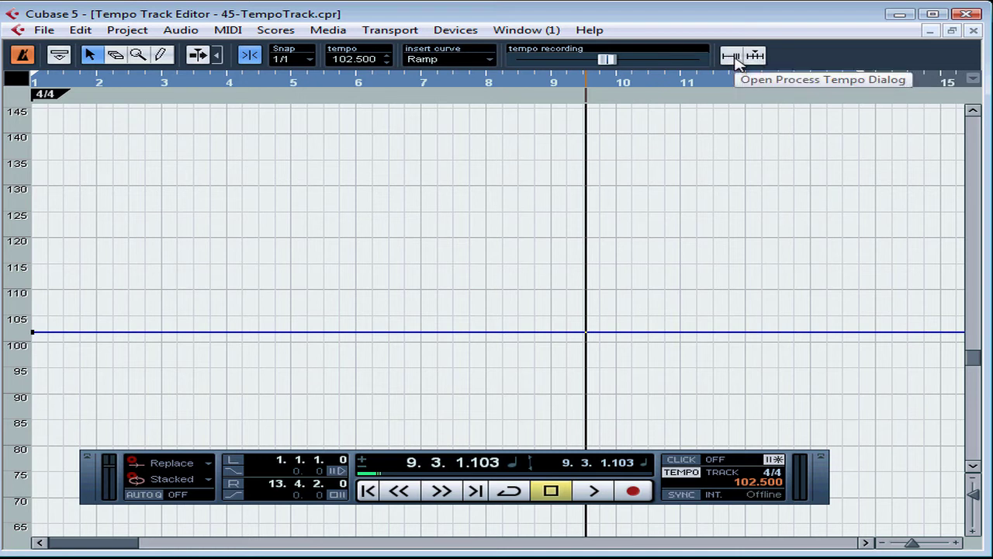
Step: Open the Process Tempo settings and keep Bars+Beats as the time display format
left_click(736, 62)
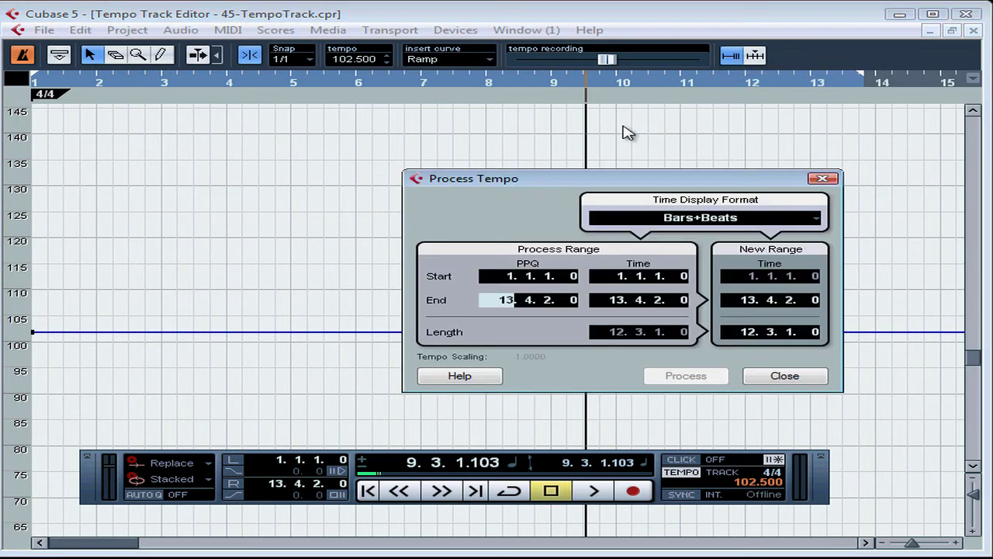
left_click_drag(598, 187, 553, 166)
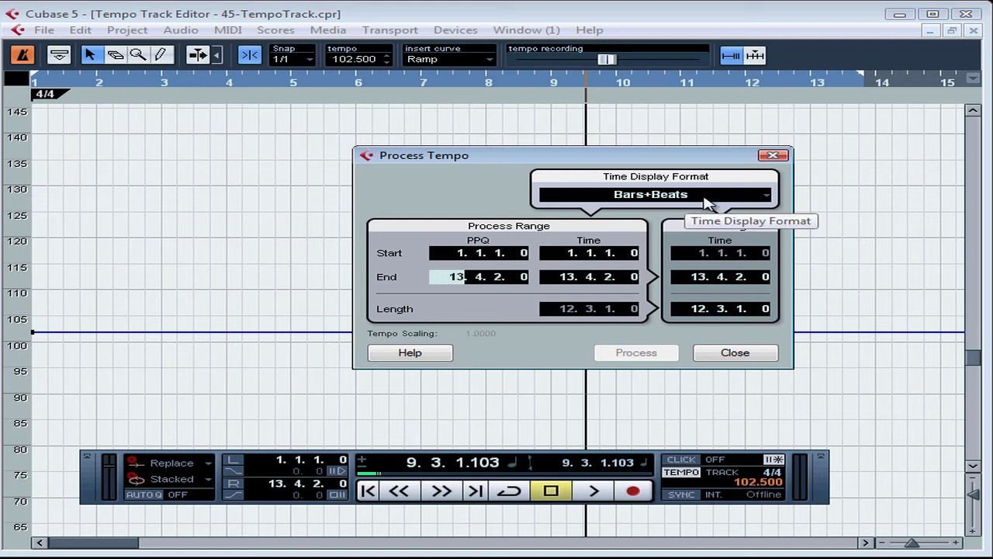
left_click(760, 195)
left_click(632, 215)
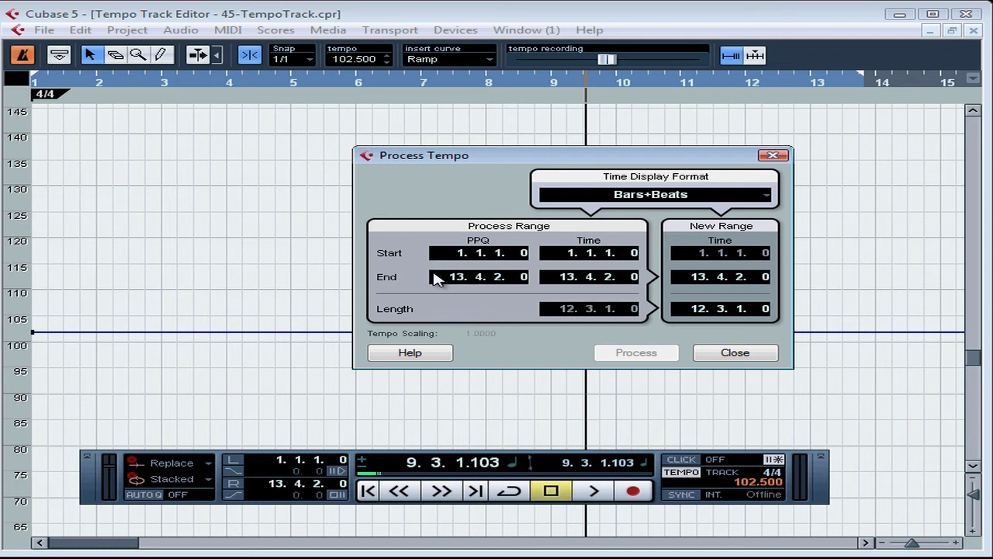
Step: Raise the New Range End and process the tempo to a flat 80.163 BPM, then close
scroll(457, 280, "up", 15)
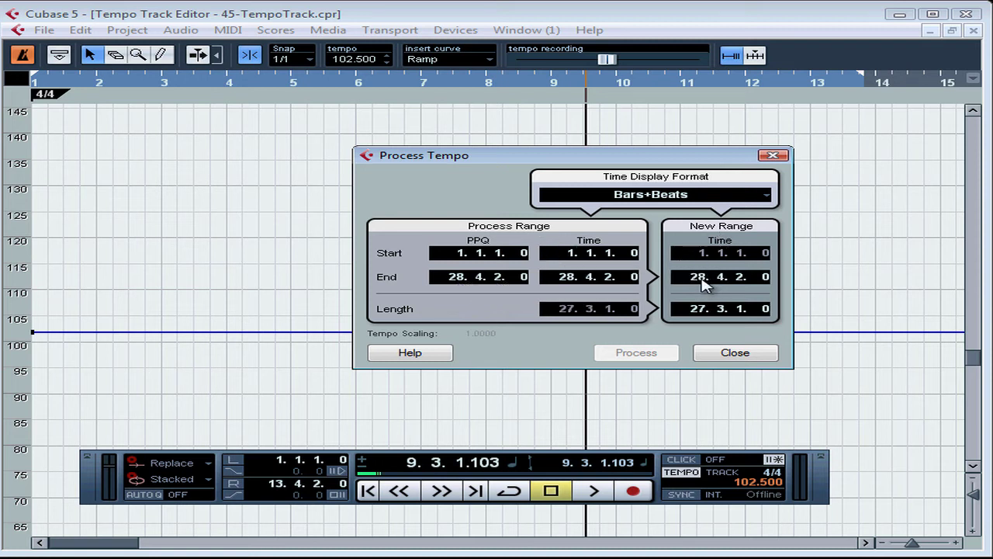
scroll(699, 283, "up", 1)
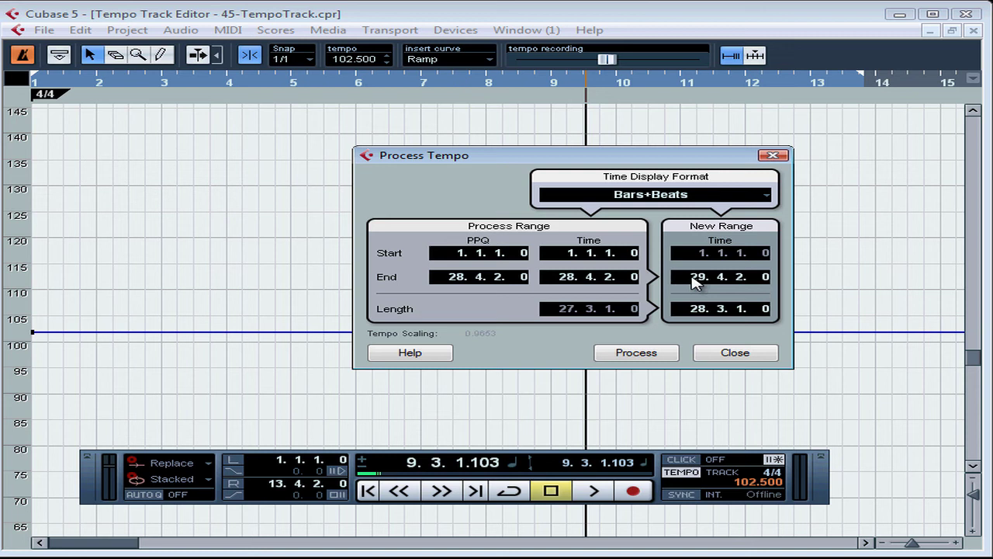
scroll(695, 280, "up", 3)
scroll(713, 281, "up", 3)
scroll(690, 284, "up", 3)
left_click(636, 354)
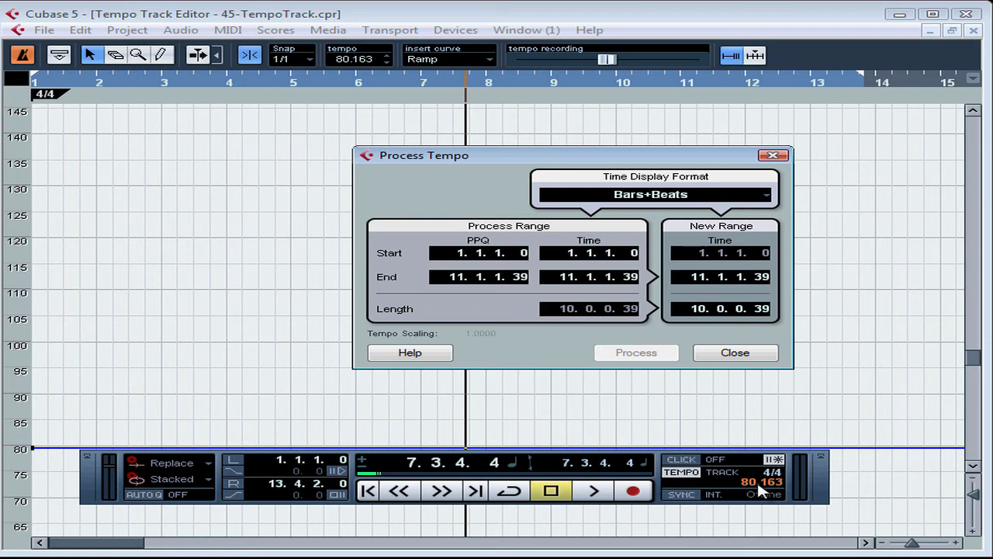
left_click(741, 355)
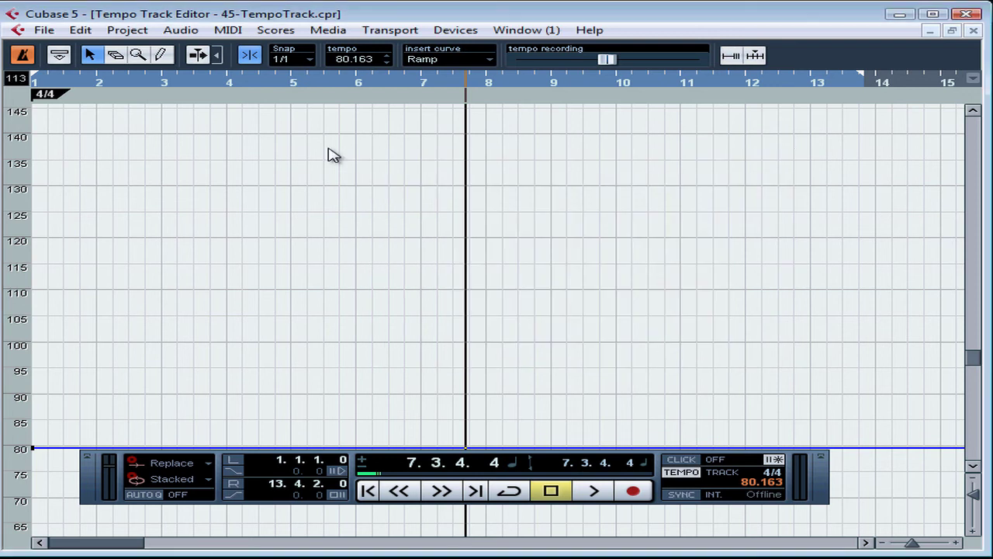
Step: Undo Process Tempo to restore a flat 102.5 BPM, then open and close Process Bars
left_click(80, 30)
left_click(131, 50)
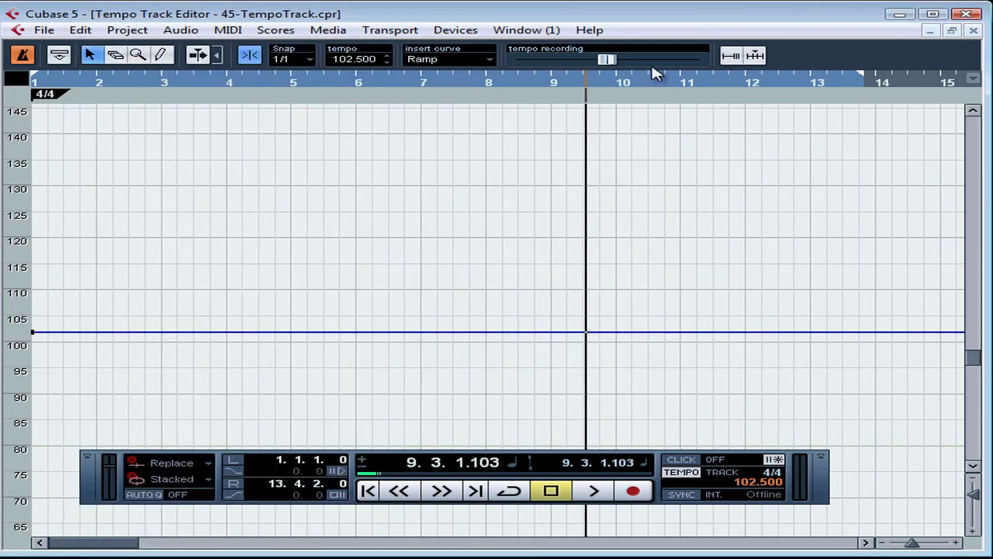
left_click(755, 56)
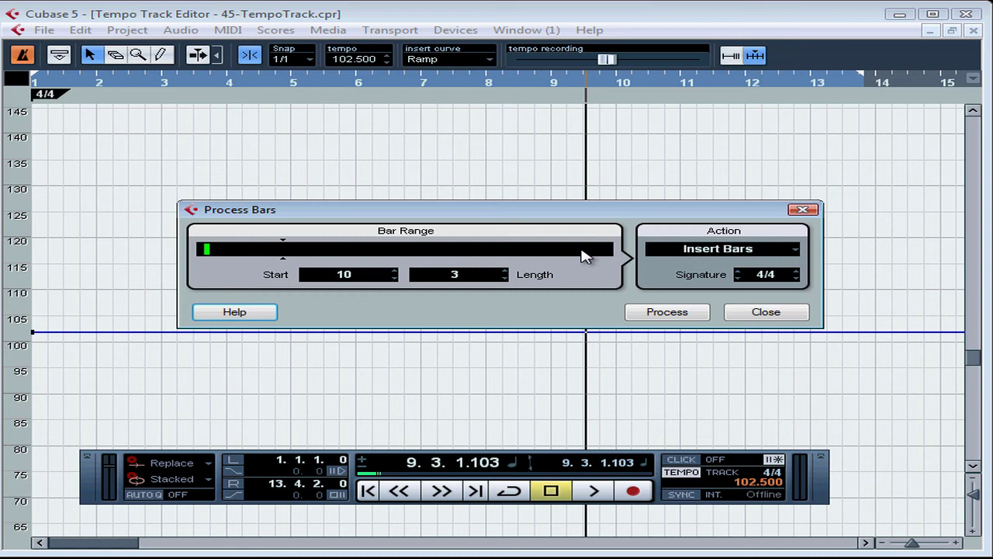
left_click(803, 209)
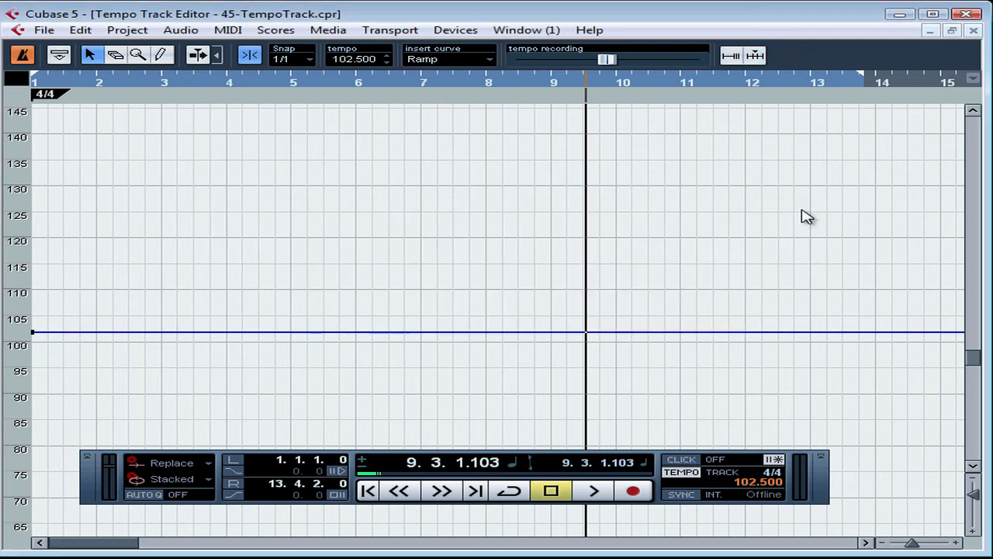
left_click(80, 31)
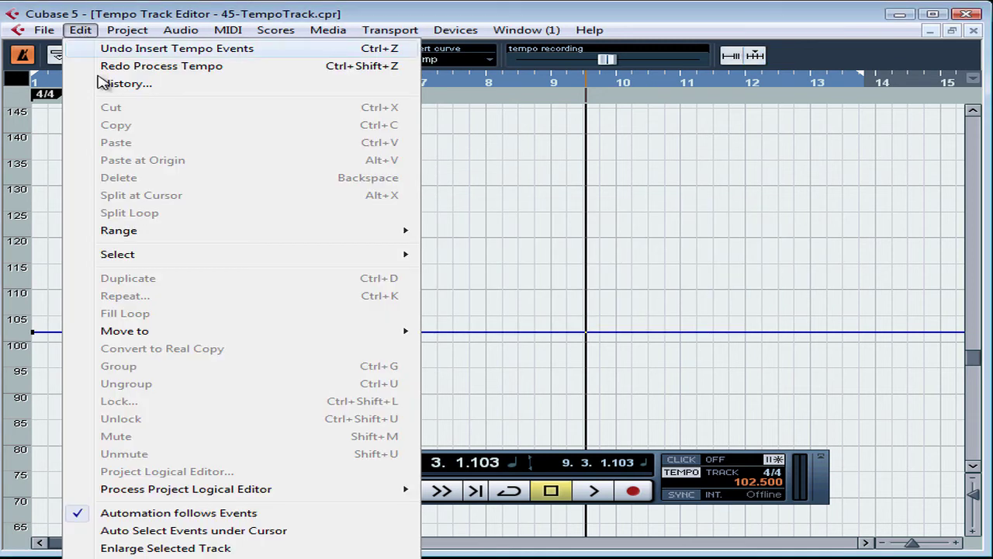
mouse_move(139, 241)
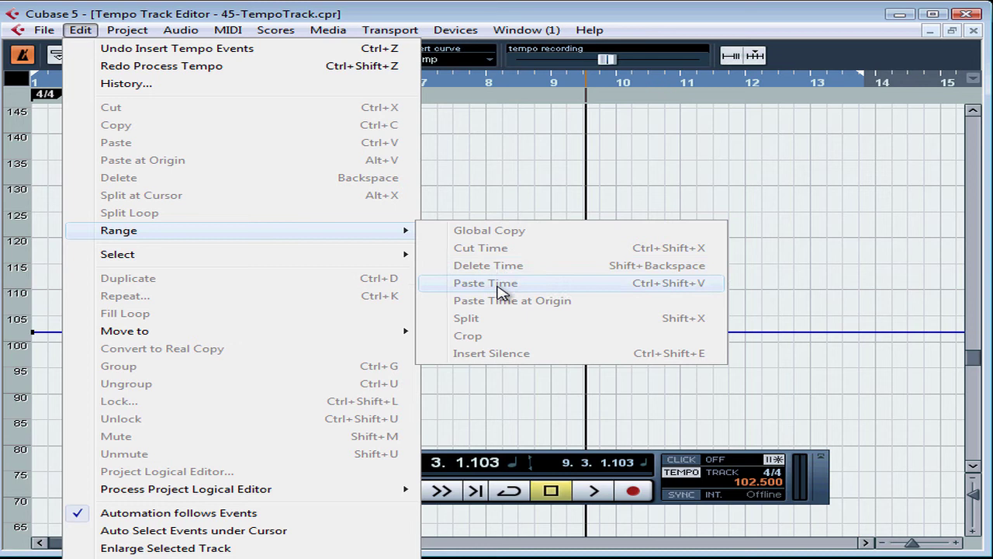
left_click(483, 184)
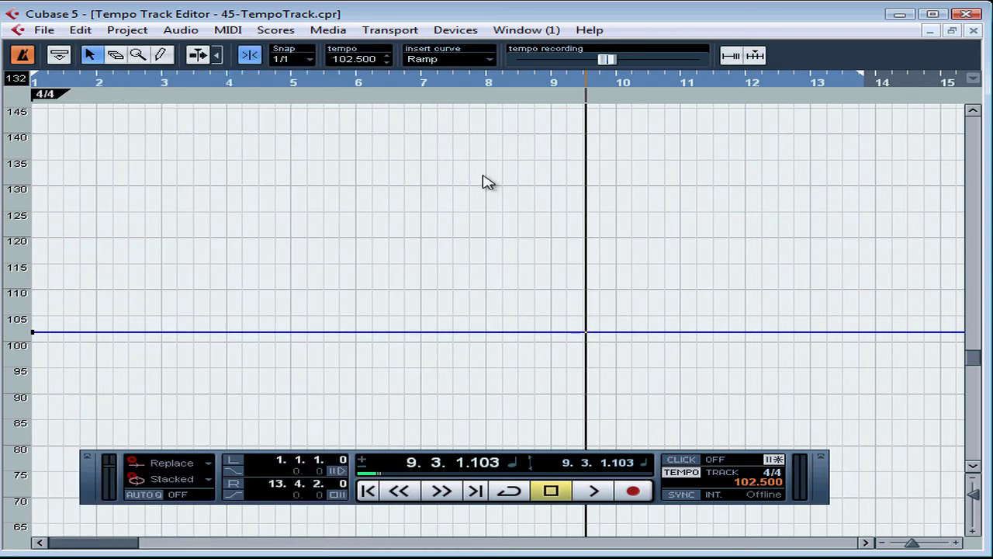
Step: In Process Bars, set the bar range to Start 1 with a Length of 2 bars
left_click(754, 56)
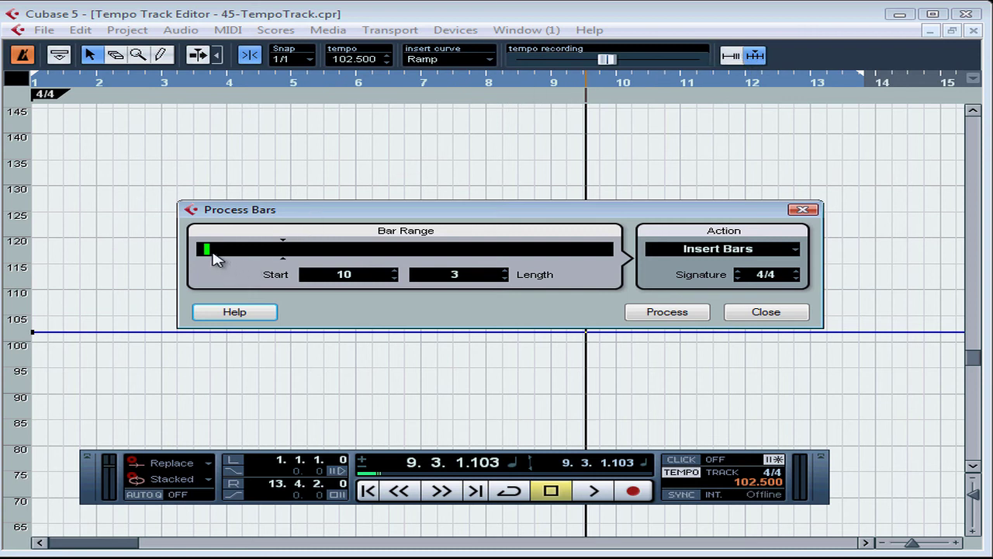
left_click_drag(212, 257, 275, 254)
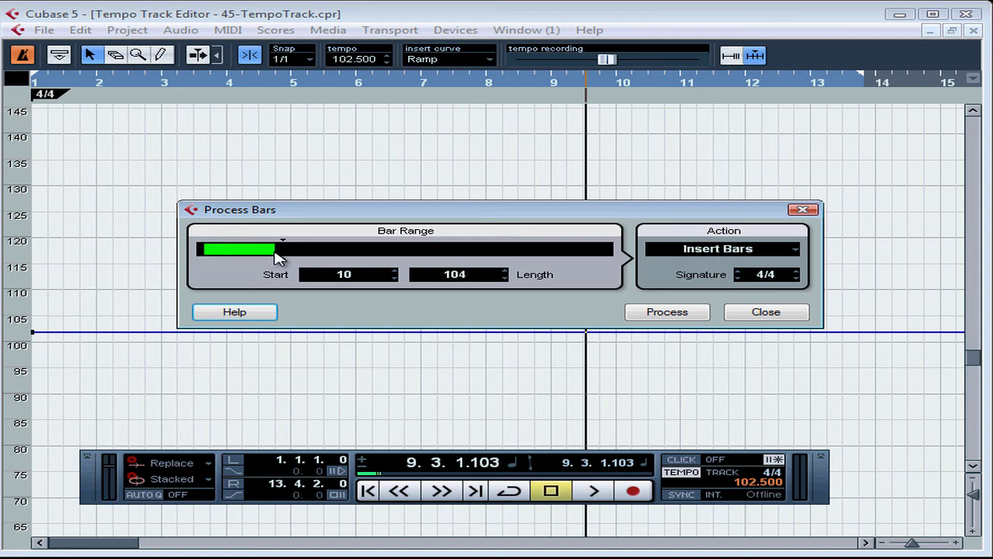
left_click(343, 281)
type("1")
key("Tab")
left_click(452, 276)
type("2")
key("Tab")
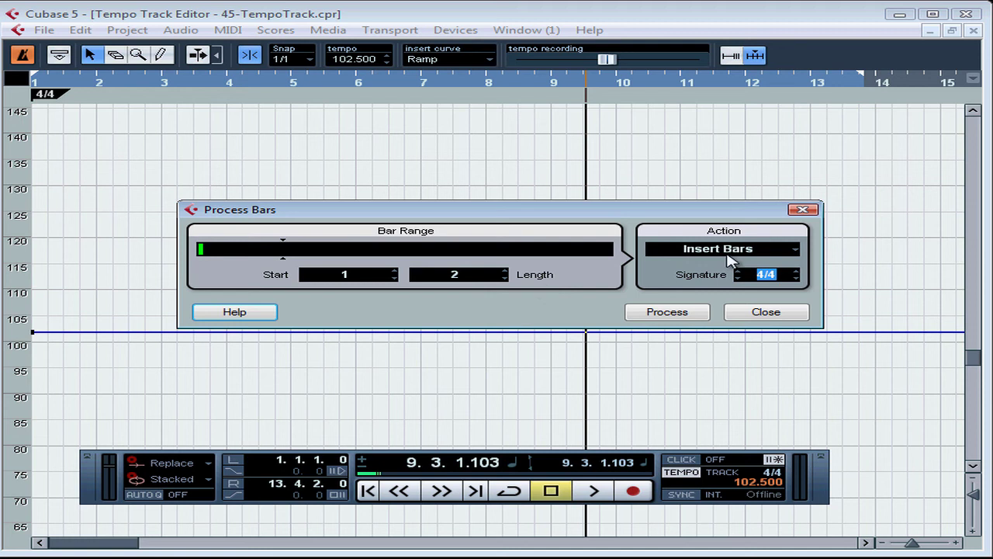
Step: Keep Insert Bars as the action and leave the inserted bars' signature at 4/4
left_click(795, 251)
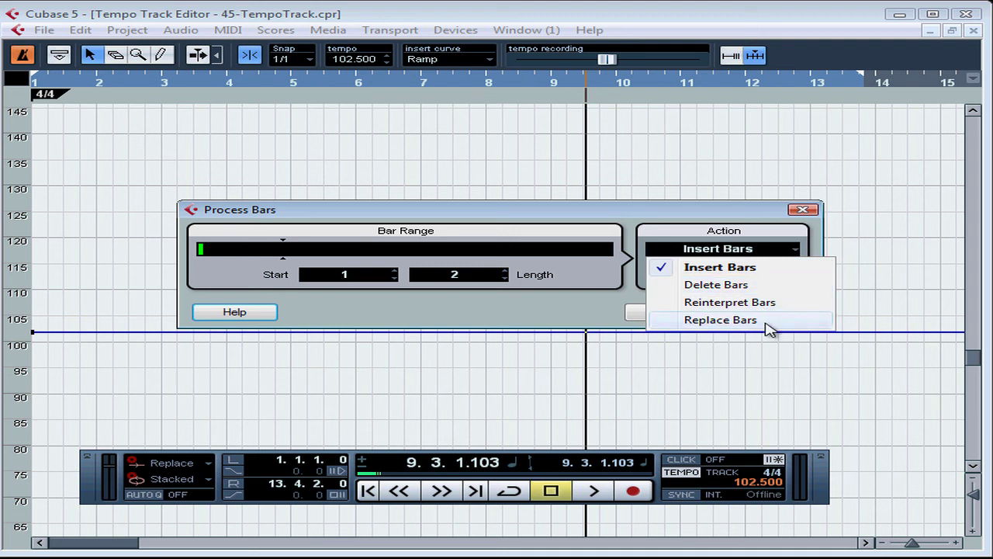
left_click(758, 223)
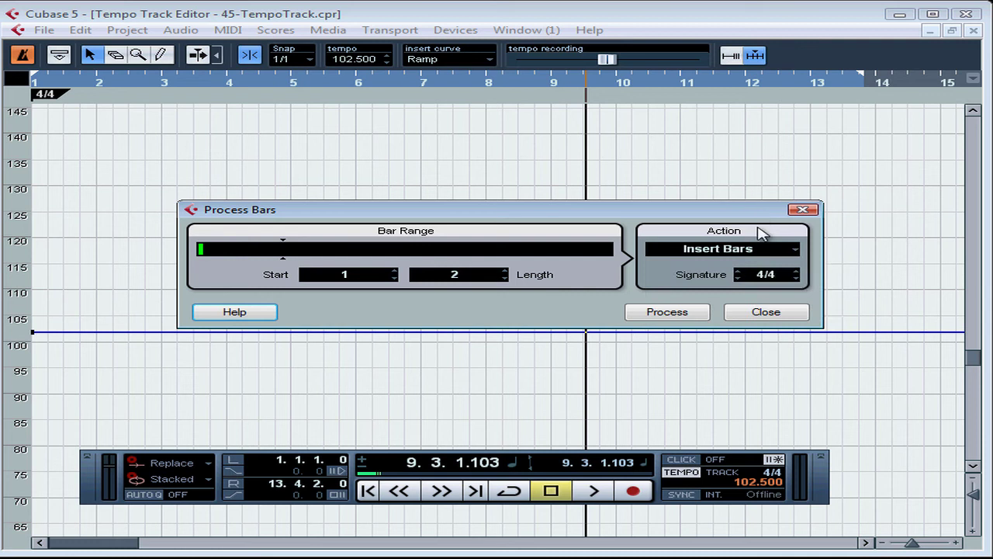
left_click(797, 278)
left_click(796, 272)
left_click(738, 272)
left_click(737, 277)
Step: Insert 2 bars of 4/4 at bar 1 and close the Process Bars window
left_click(796, 256)
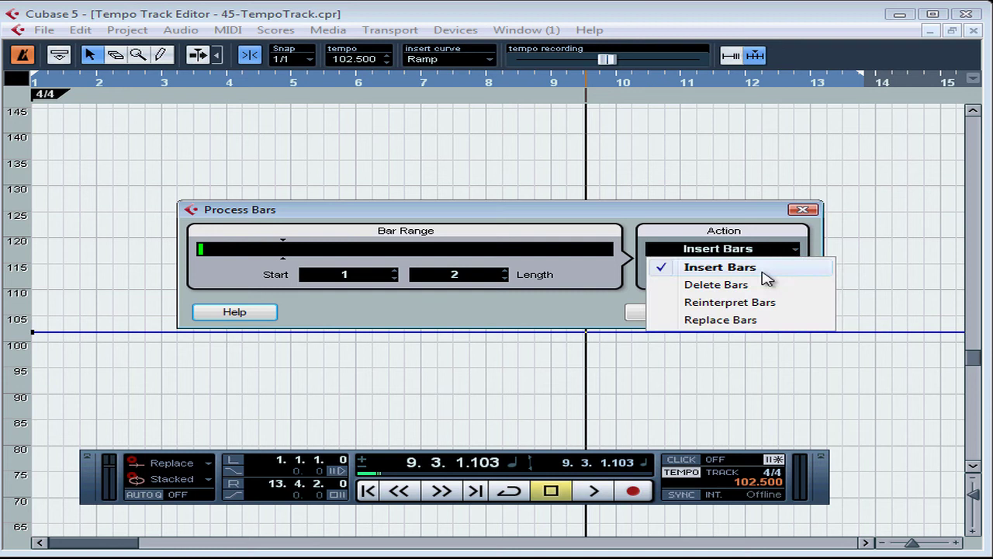
left_click(581, 315)
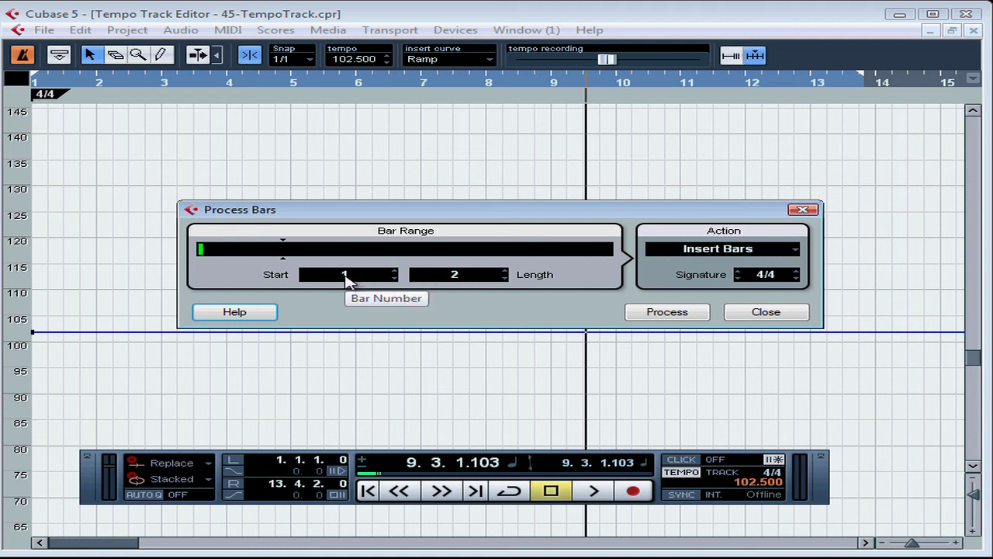
left_click(795, 250)
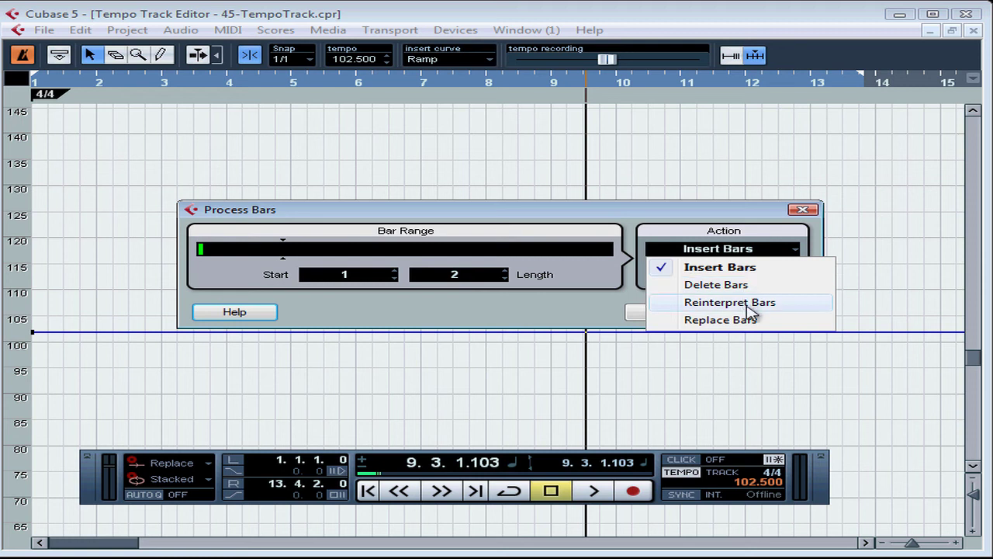
left_click(658, 301)
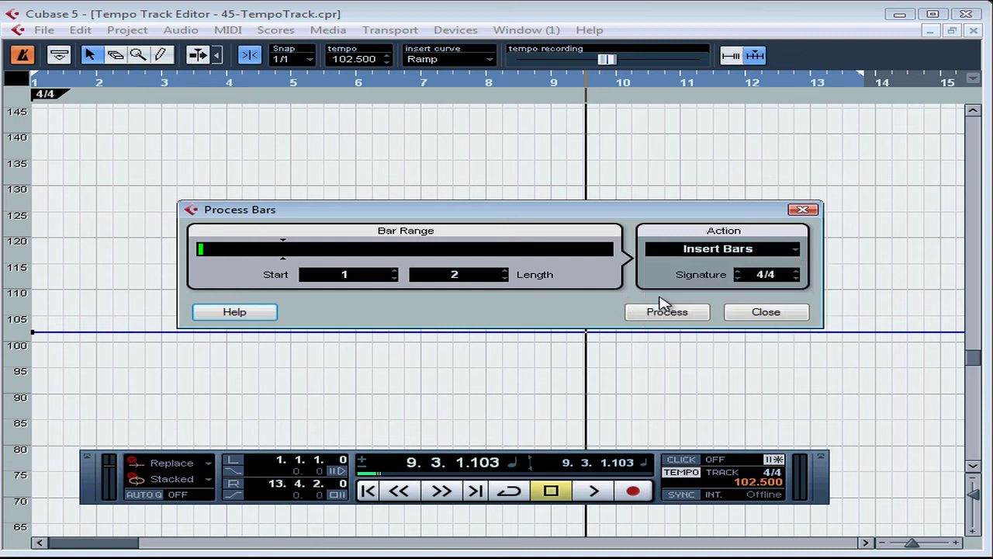
left_click(783, 252)
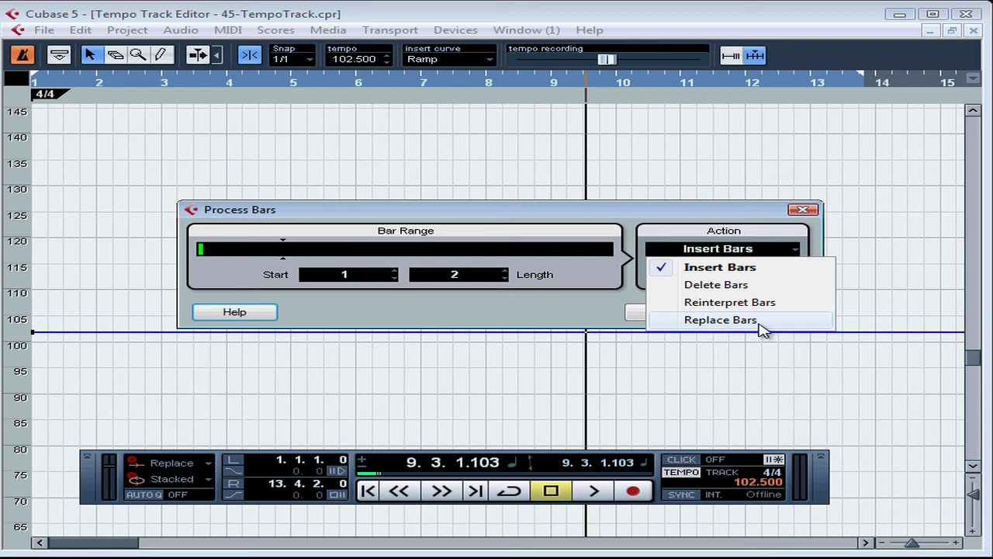
left_click(625, 302)
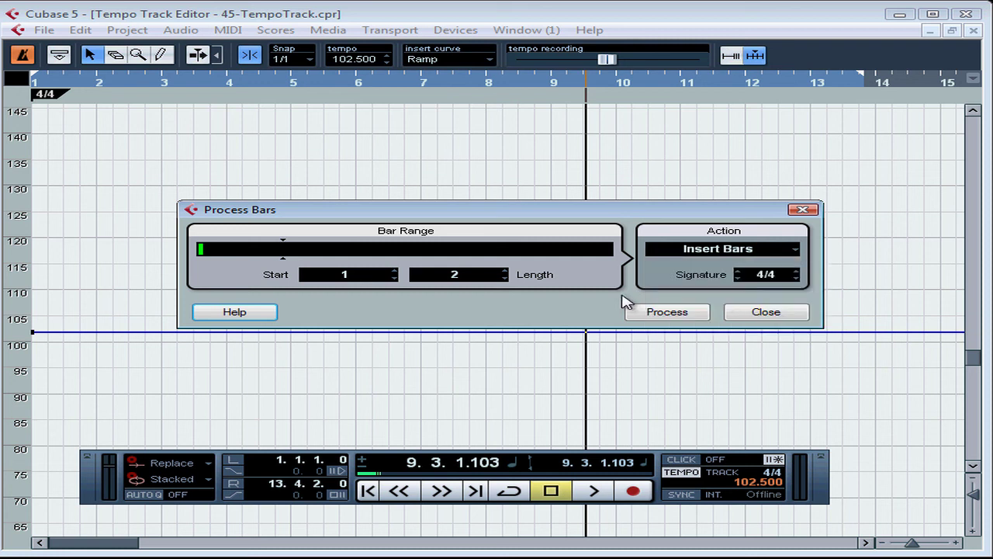
left_click(675, 312)
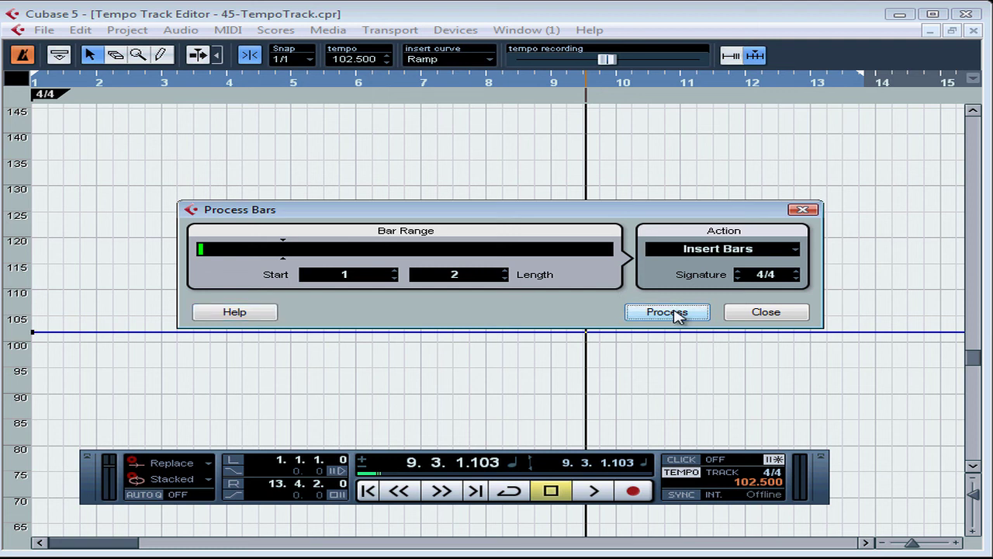
left_click(766, 316)
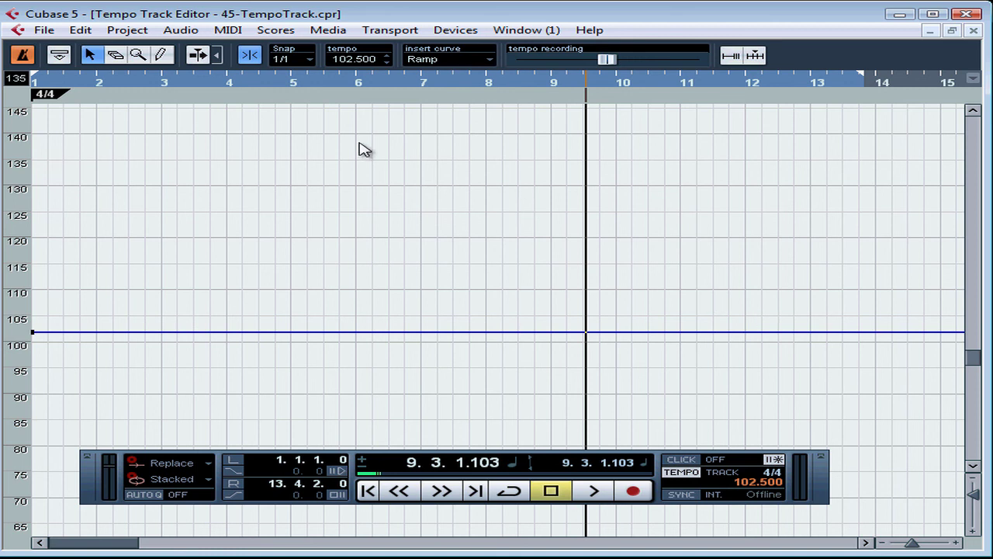
Step: Undo Insert Bars from the Edit menu and hide the Transport panel with F2
left_click(81, 30)
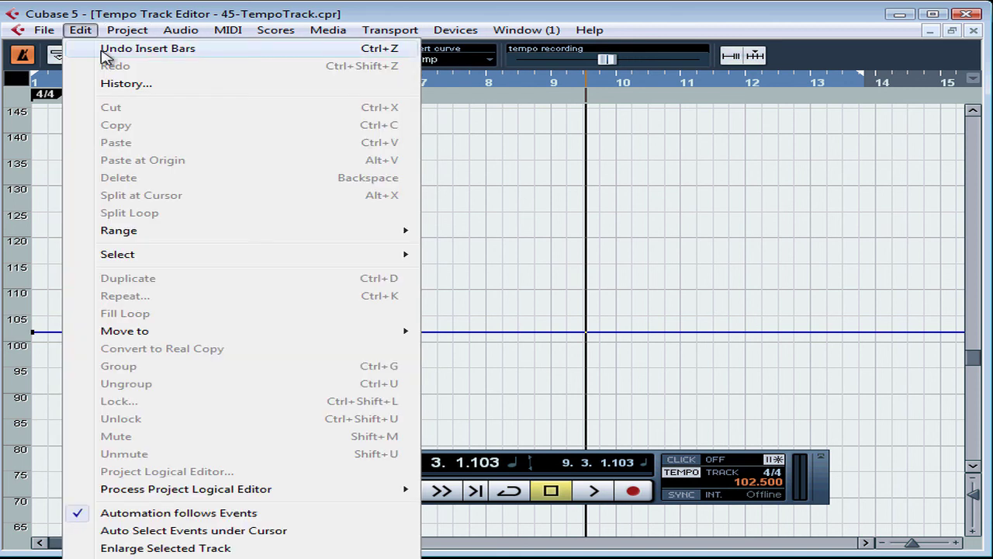
left_click(101, 51)
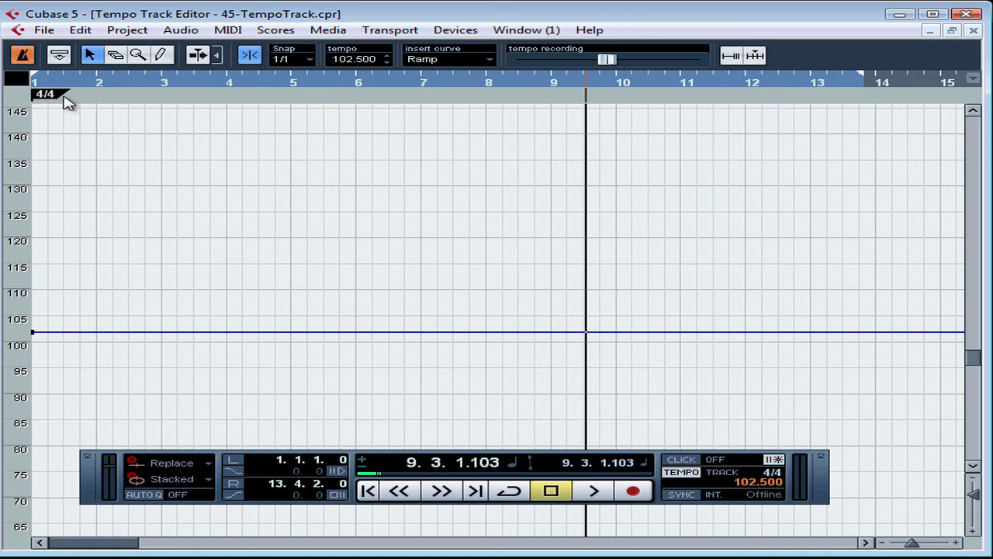
key("F2")
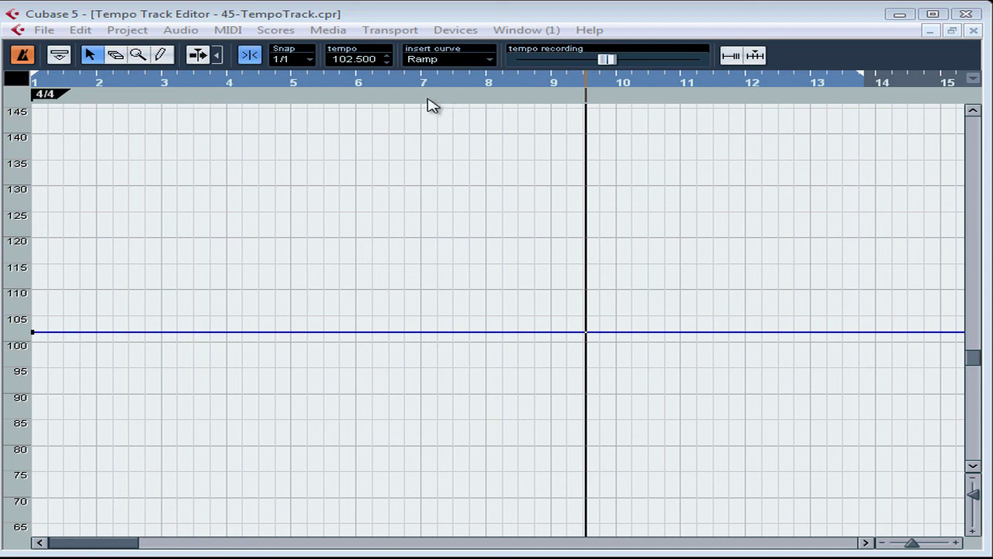
Step: Draw a 2/4 time signature change at bar 7, then zoom in around bar 9
key("F2")
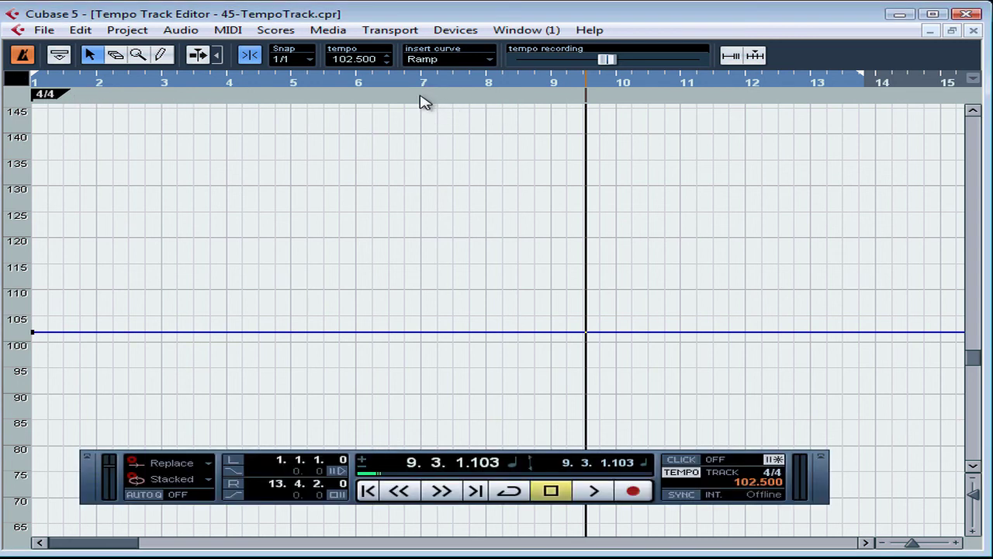
left_click(420, 95)
left_click(161, 54)
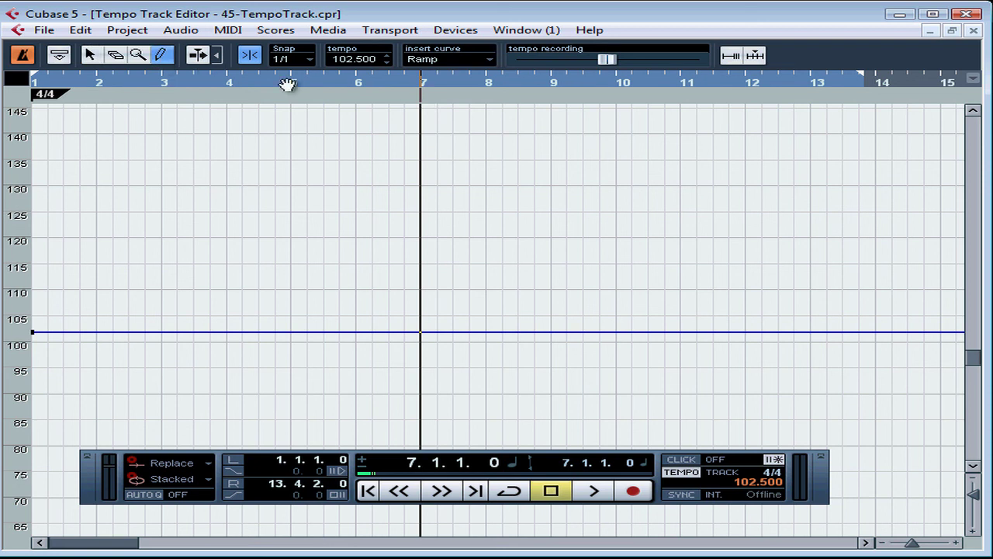
left_click(423, 93)
type("2/4")
key("Return")
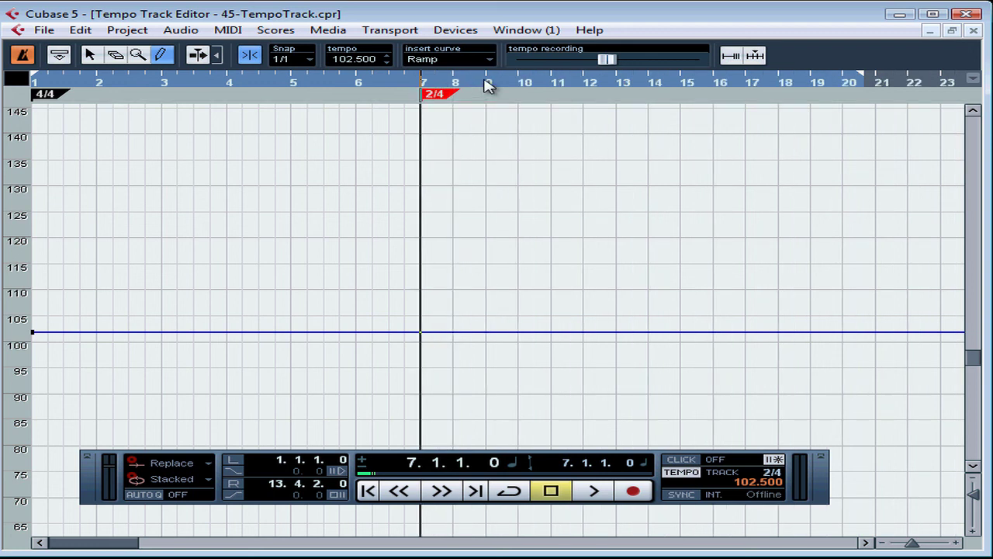
left_click_drag(487, 83, 502, 110)
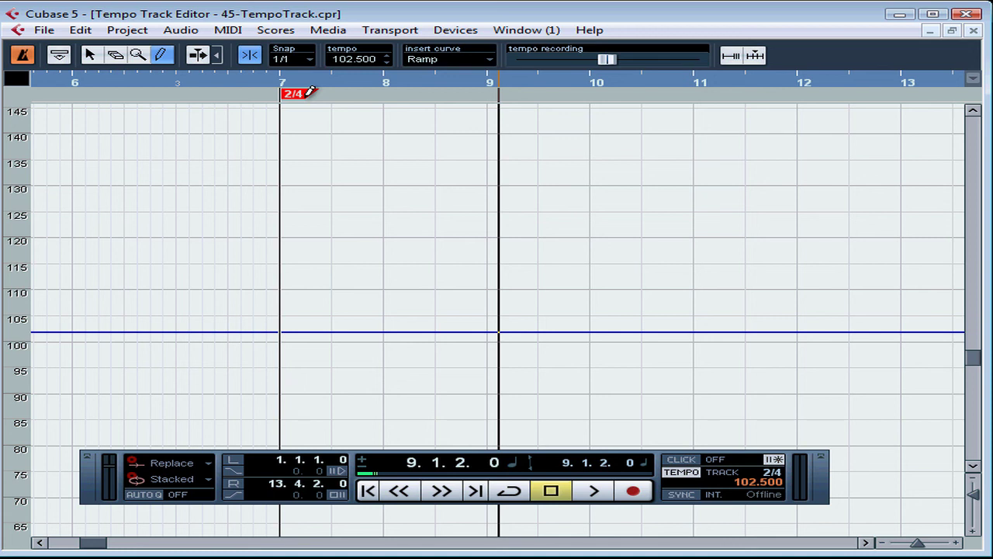
Step: Delete the 2/4 signature at bar 7 with the Object Selection tool and scroll back to the start
left_click(89, 55)
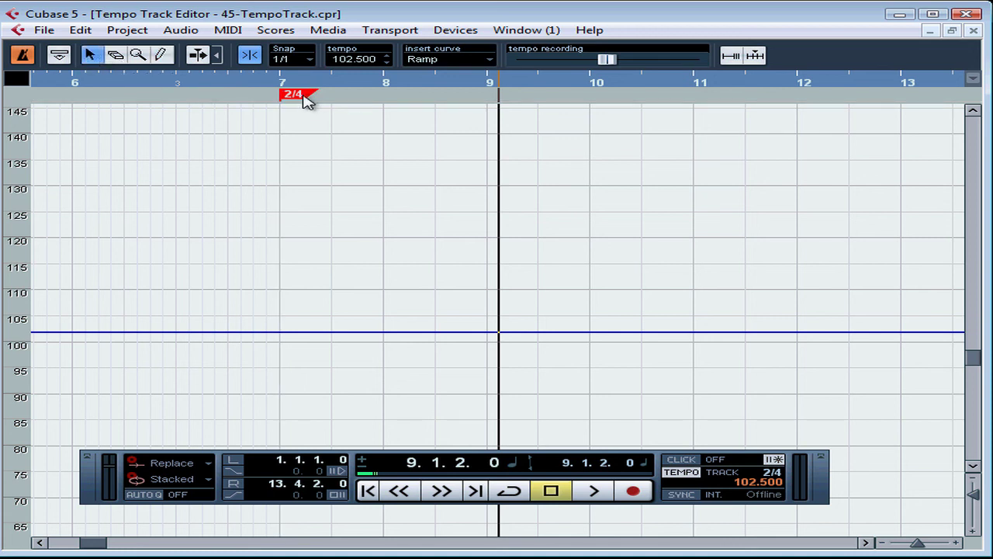
key("Delete")
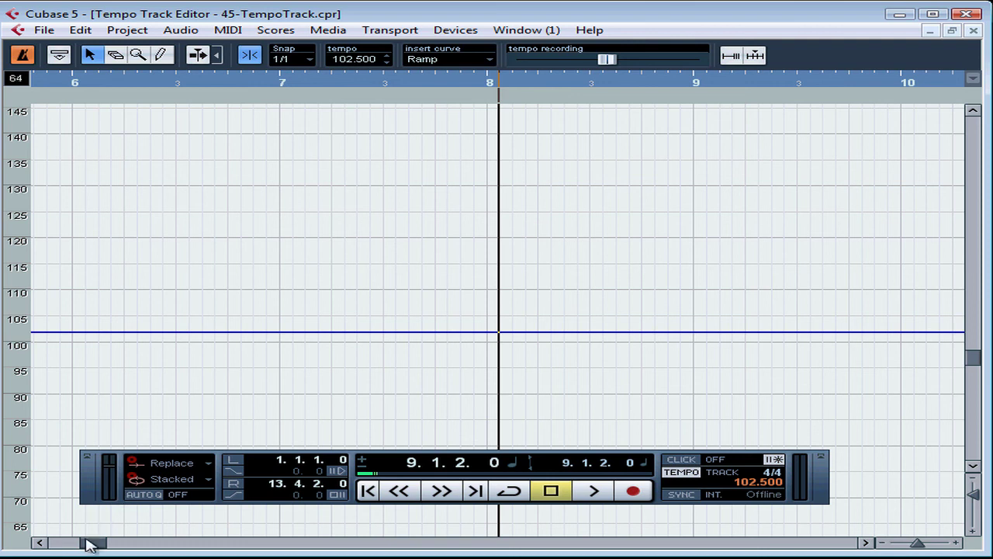
left_click_drag(89, 543, 56, 547)
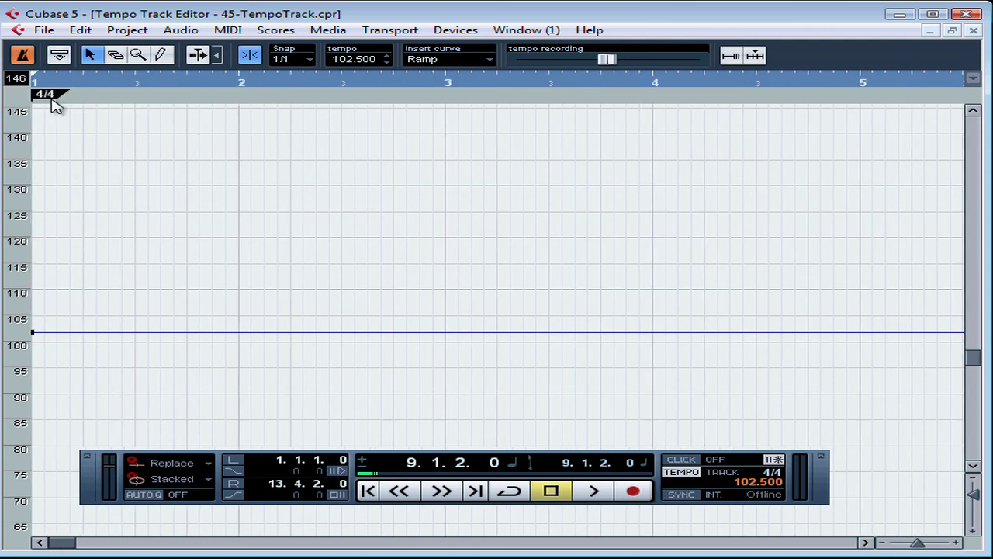